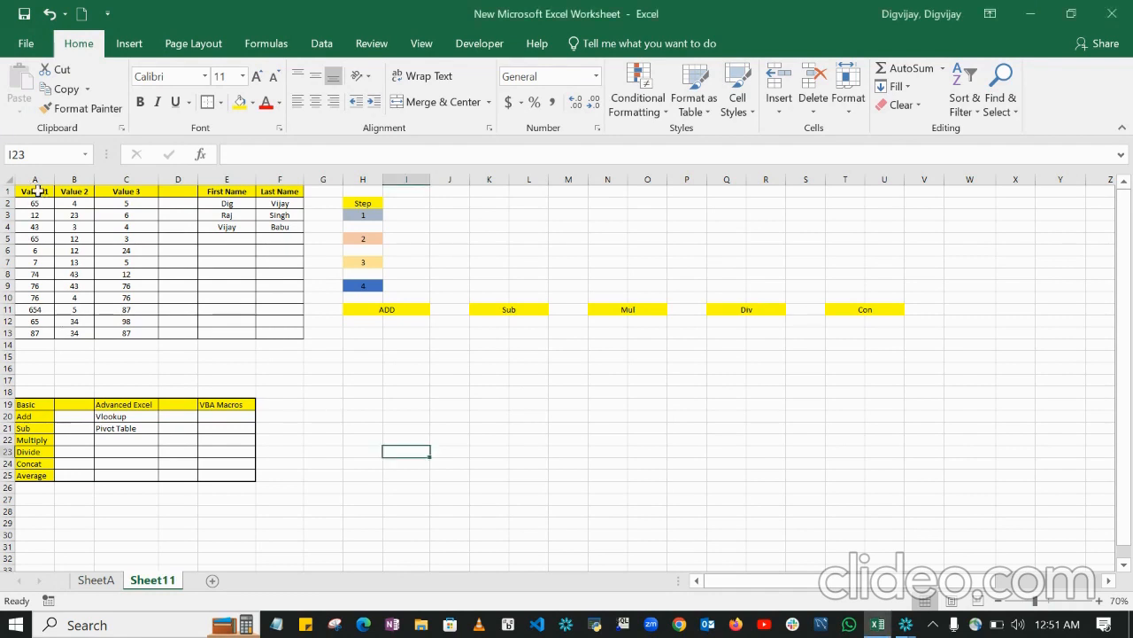
Examine the sample data table in A1:F13 with its value and name columns.
click(38, 191)
key(shift+Right)
key(shift+Right)
key(shift+Right)
key(shift+Right)
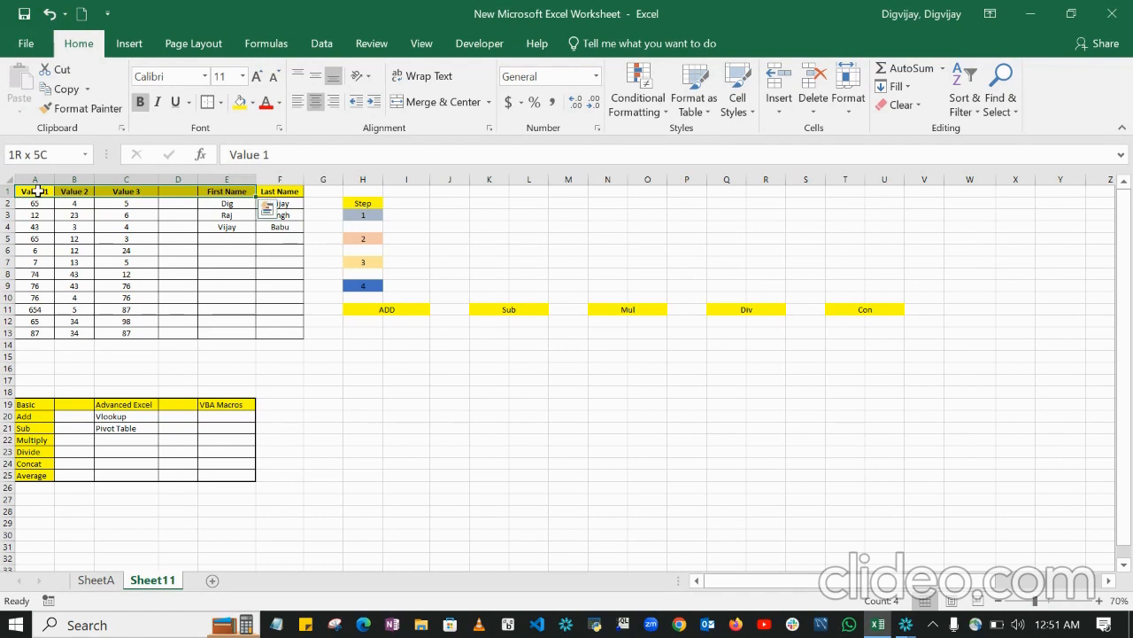
key(shift+Right)
key(shift+Down)
key(shift+Down)
key(shift+Down)
key(shift+Down)
key(shift+Down)
key(shift+Down)
key(shift+Down)
key(shift+Down)
key(shift+Down)
key(shift+Down)
key(shift+Down)
key(shift+Down)
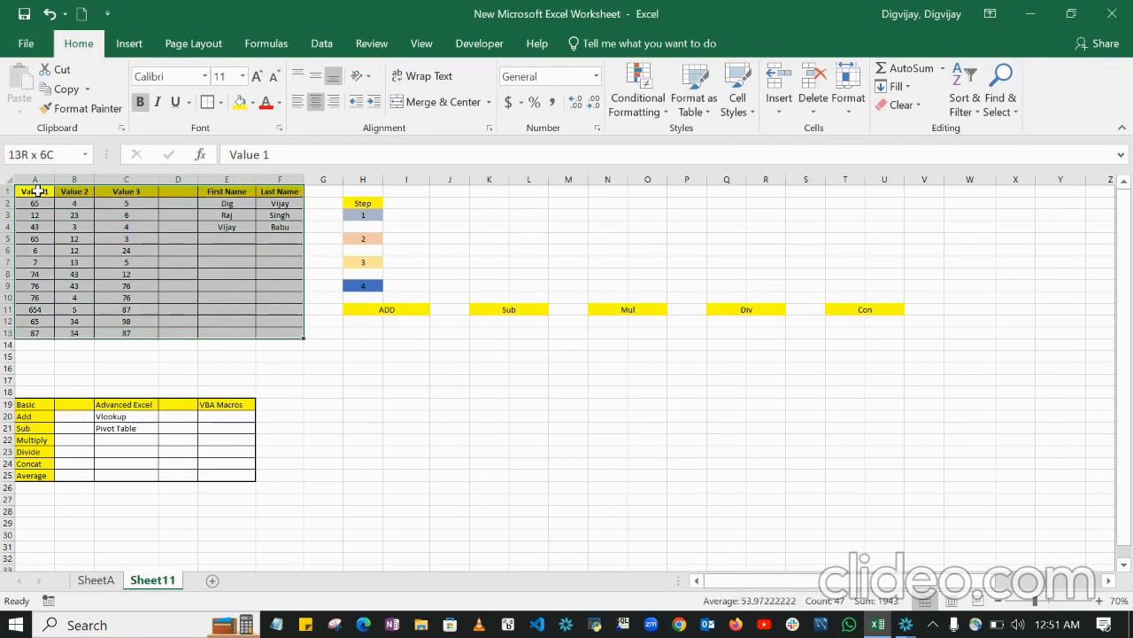
key(shift+Down)
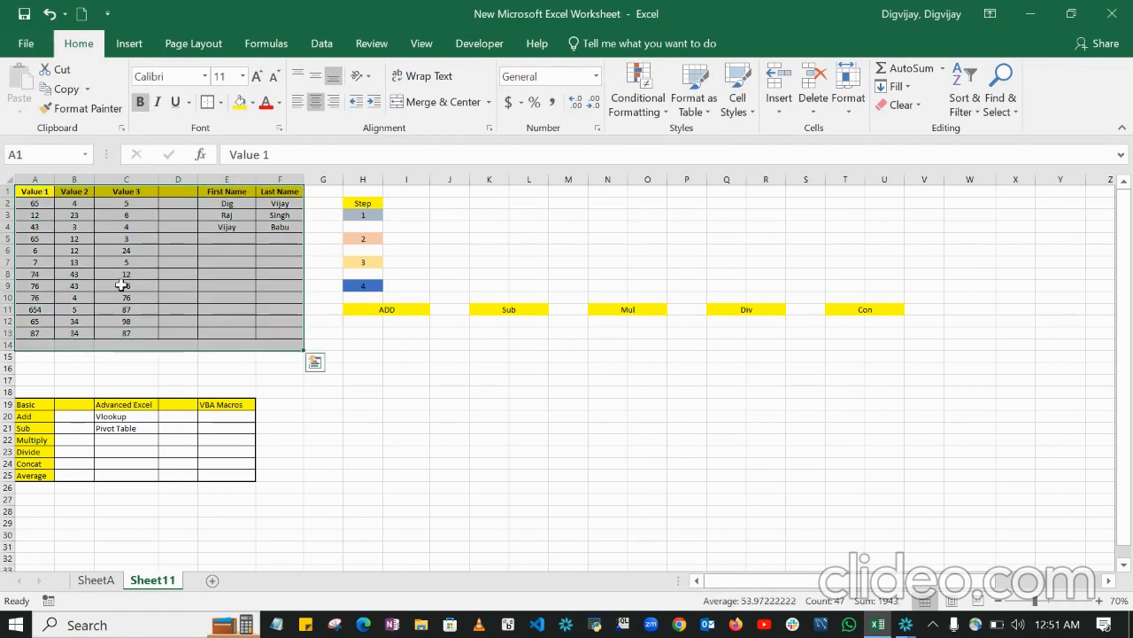
click(46, 205)
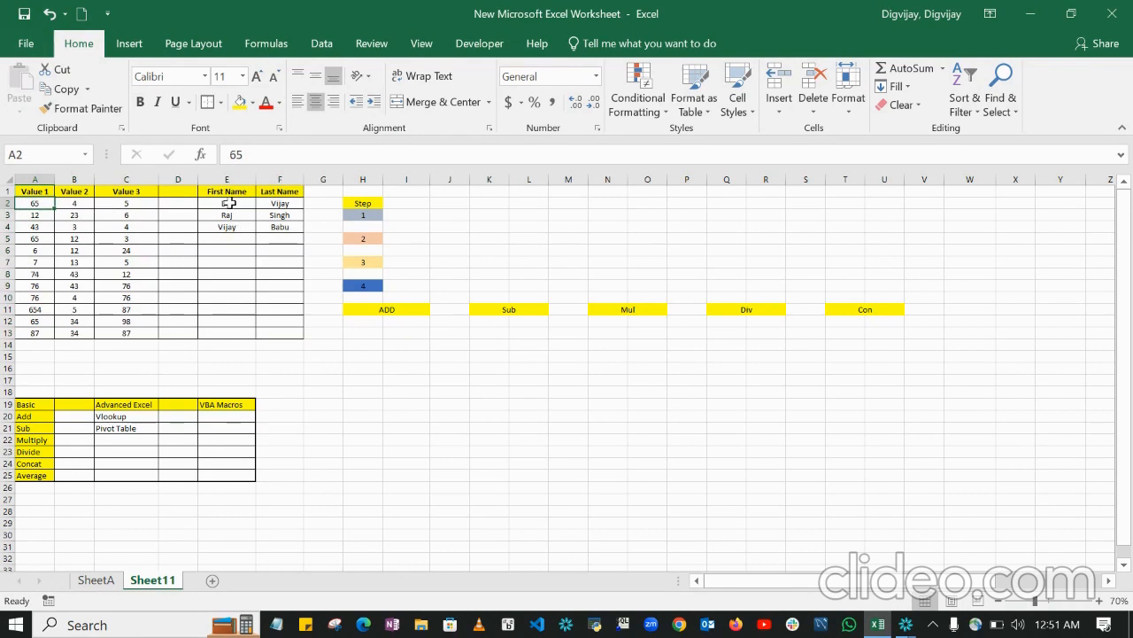
click(227, 202)
click(339, 418)
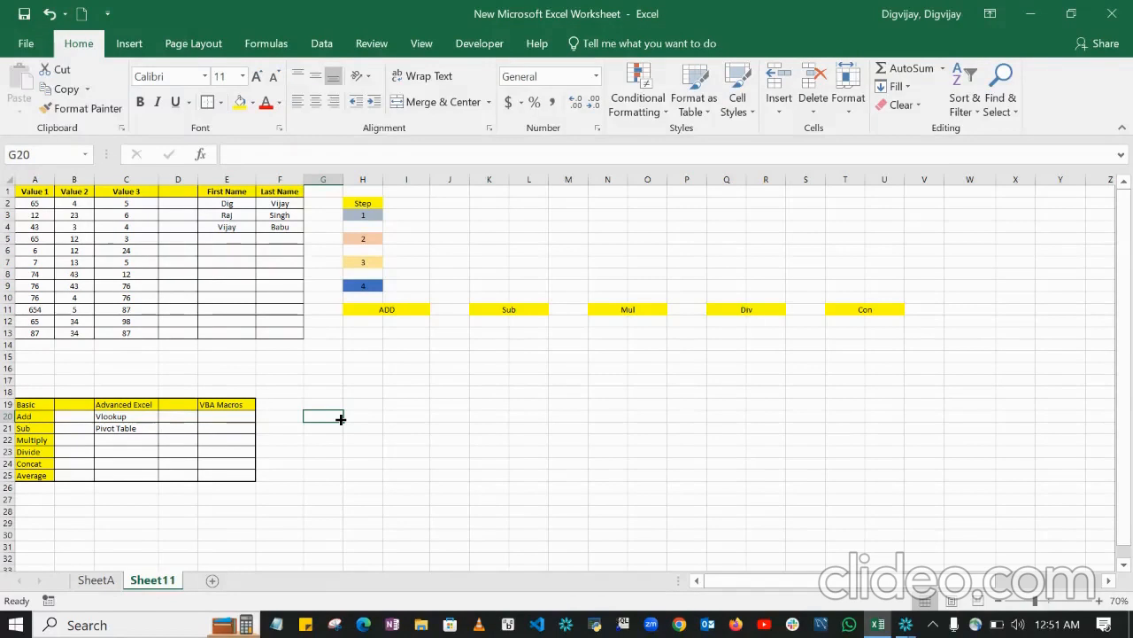
Remove the fill color from the Basic operation cells A20:A25, from Add through Average.
click(27, 417)
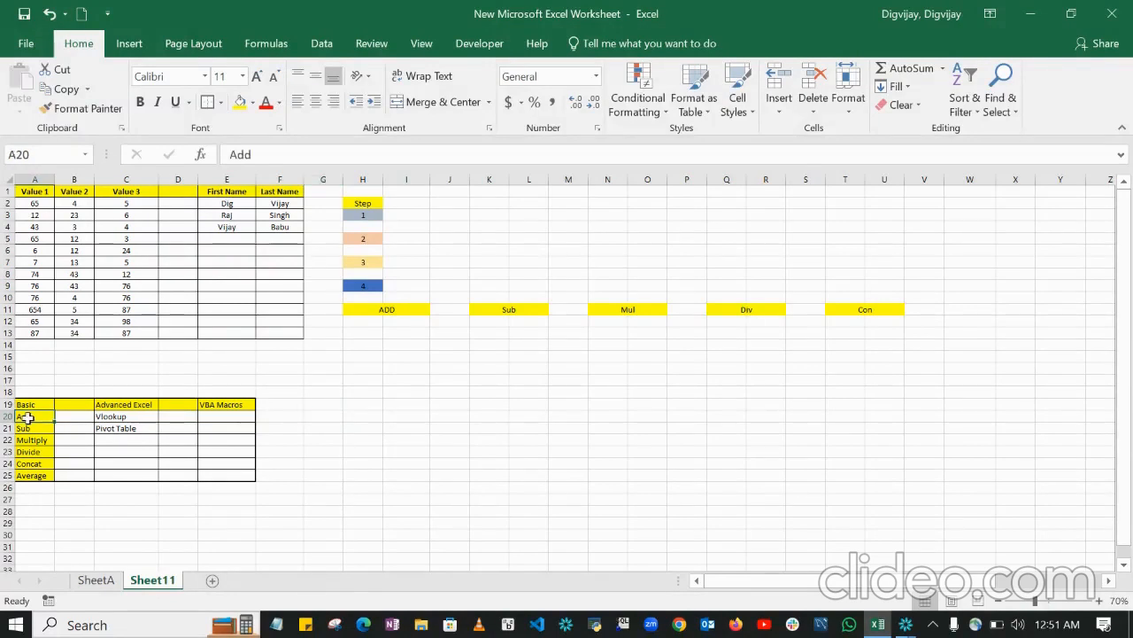
key(shift+Down)
key(shift+Down)
key(shift+Down)
key(shift+Down)
key(shift+Down)
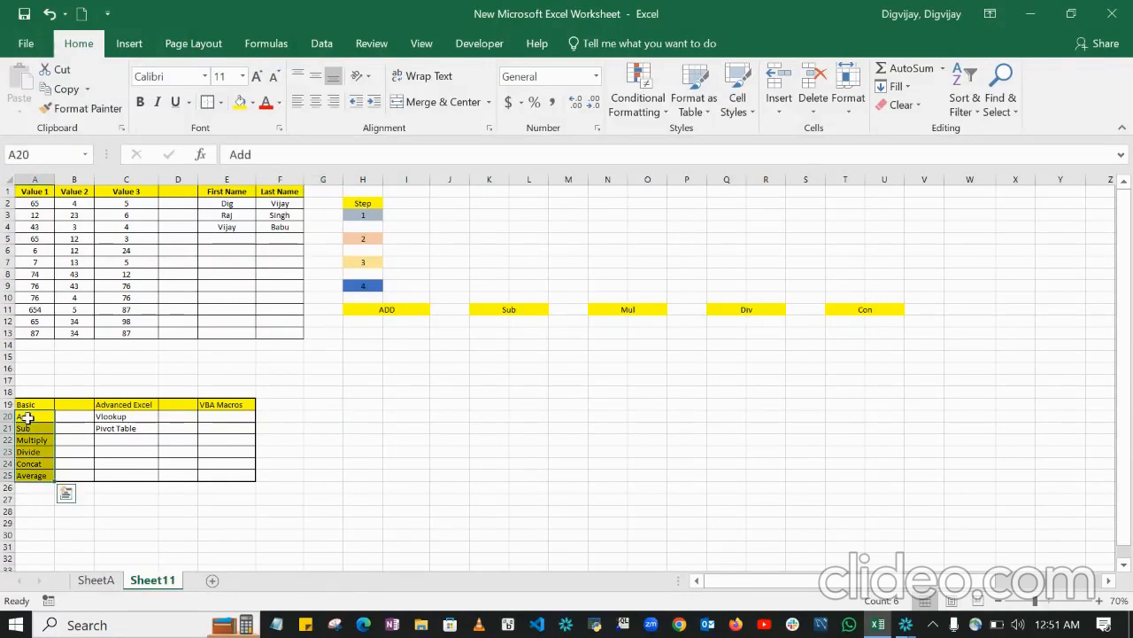
click(253, 103)
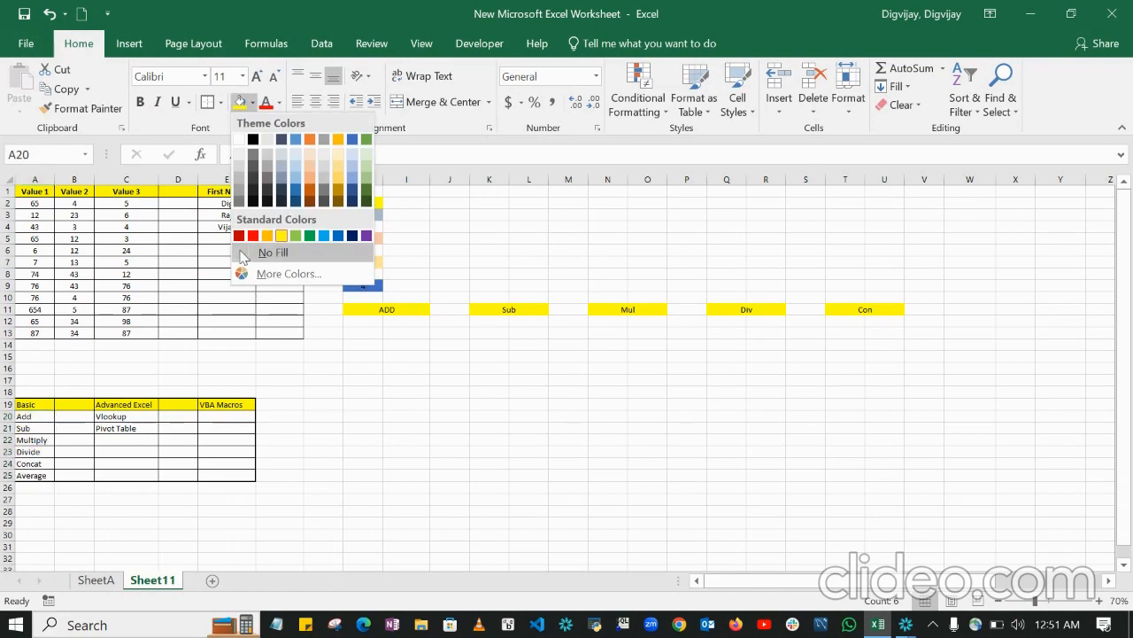
click(263, 253)
click(406, 544)
click(363, 463)
Fill the Add cell A20 under Basic with standard yellow.
click(23, 417)
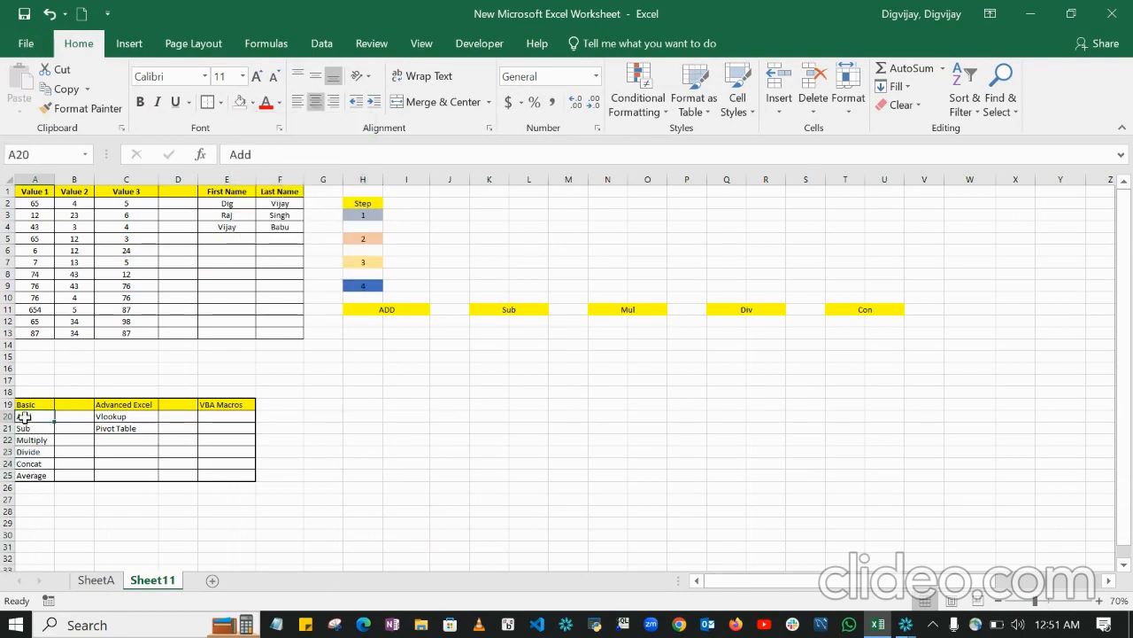
click(252, 103)
click(281, 234)
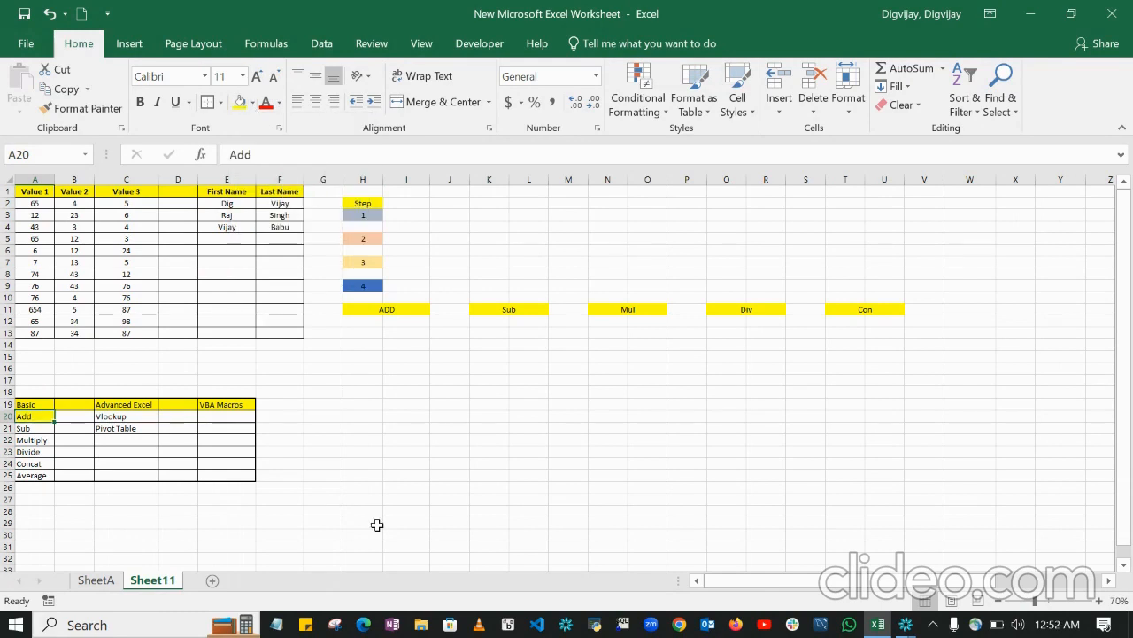
click(390, 511)
Fill the Add cell A20 under Basic with standard green to mark it as the current topic.
click(252, 103)
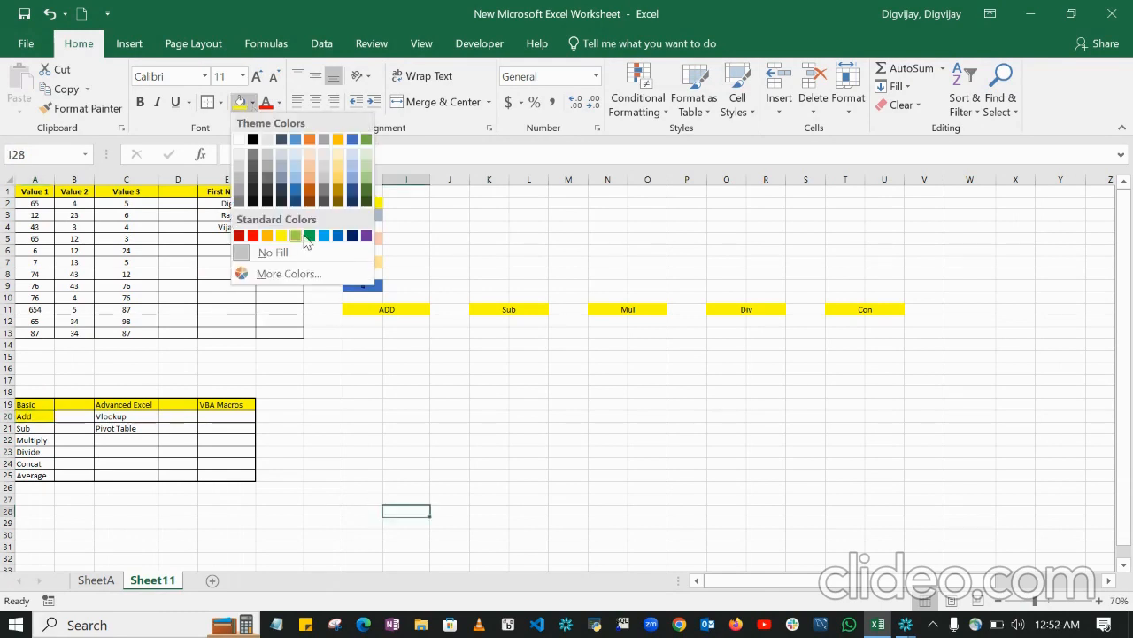
click(308, 238)
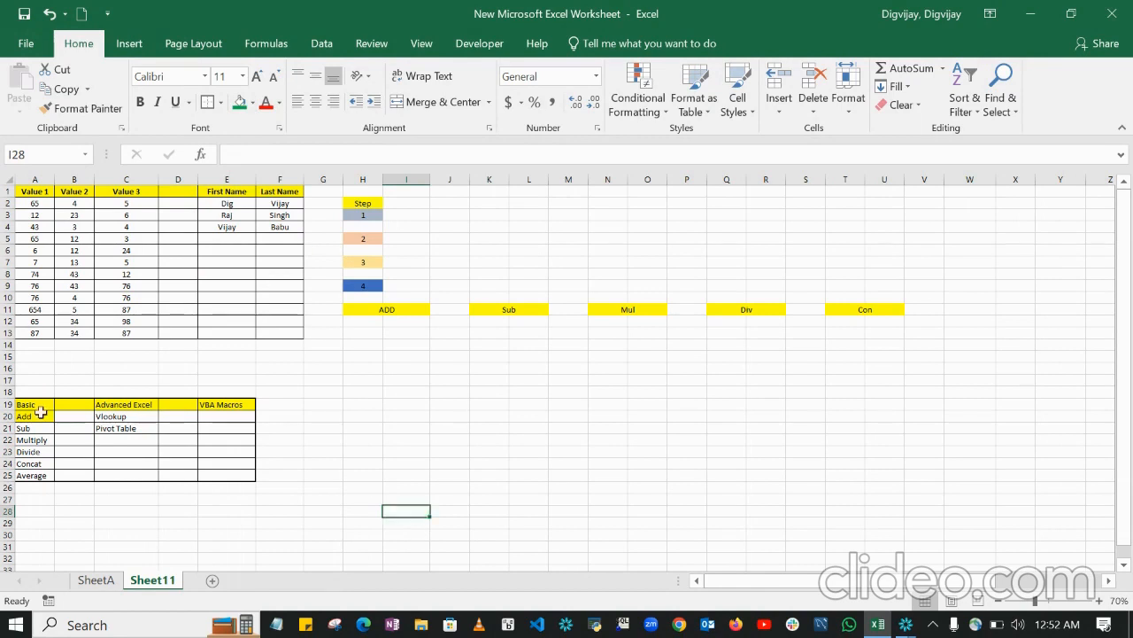
click(41, 415)
click(240, 102)
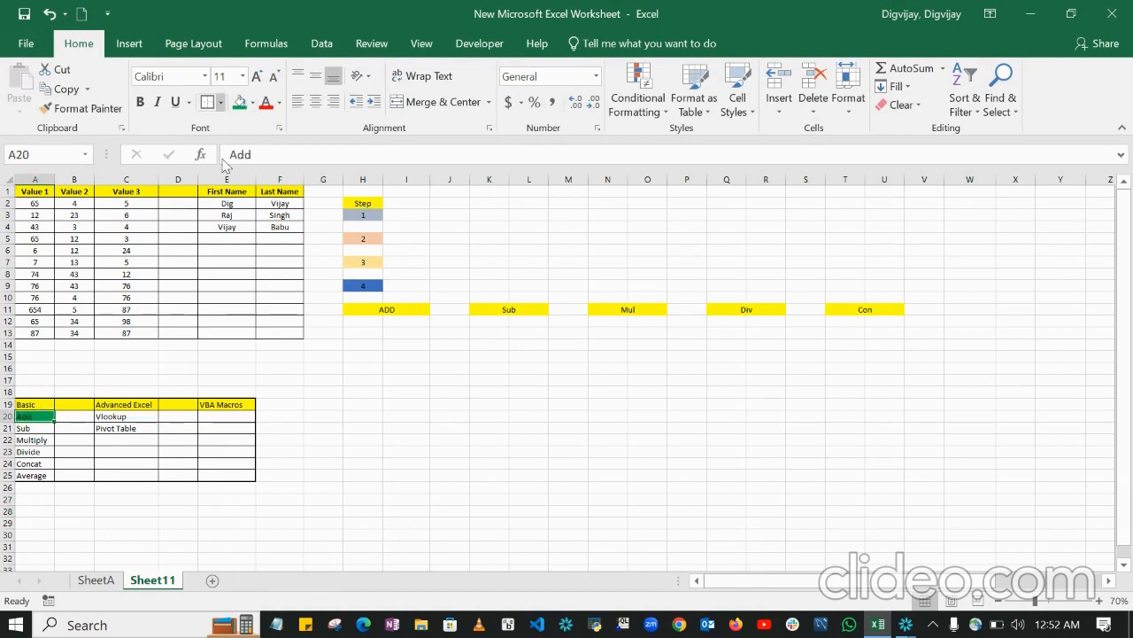
click(399, 384)
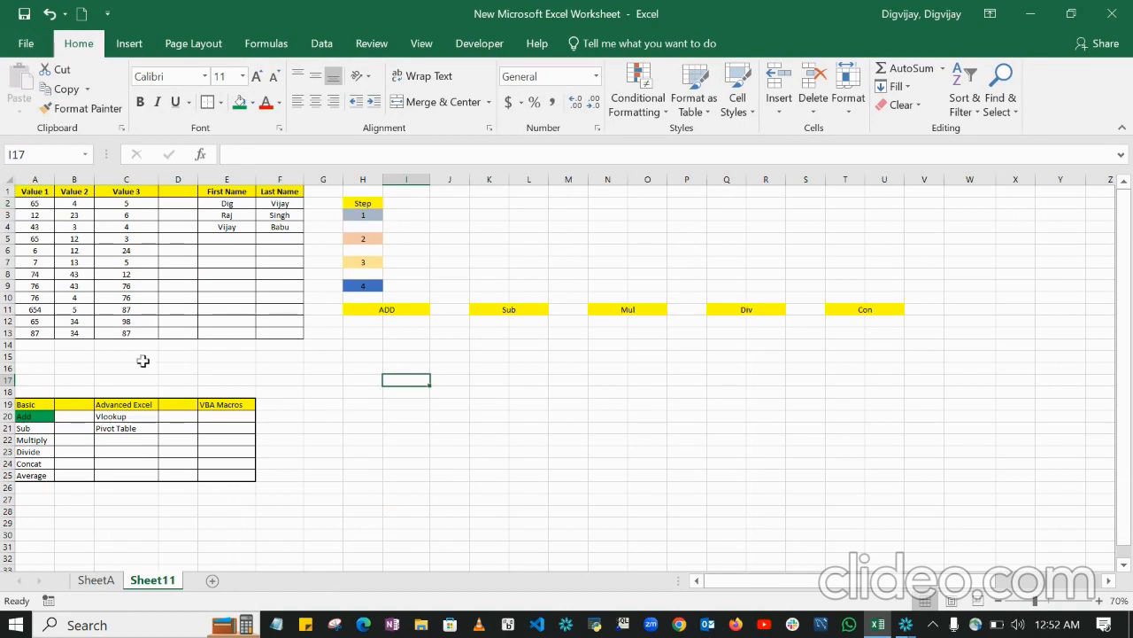
Enter =SUM(A2:A13) in cell I3 beside step 1 to total the Value 1 column.
double_click(403, 214)
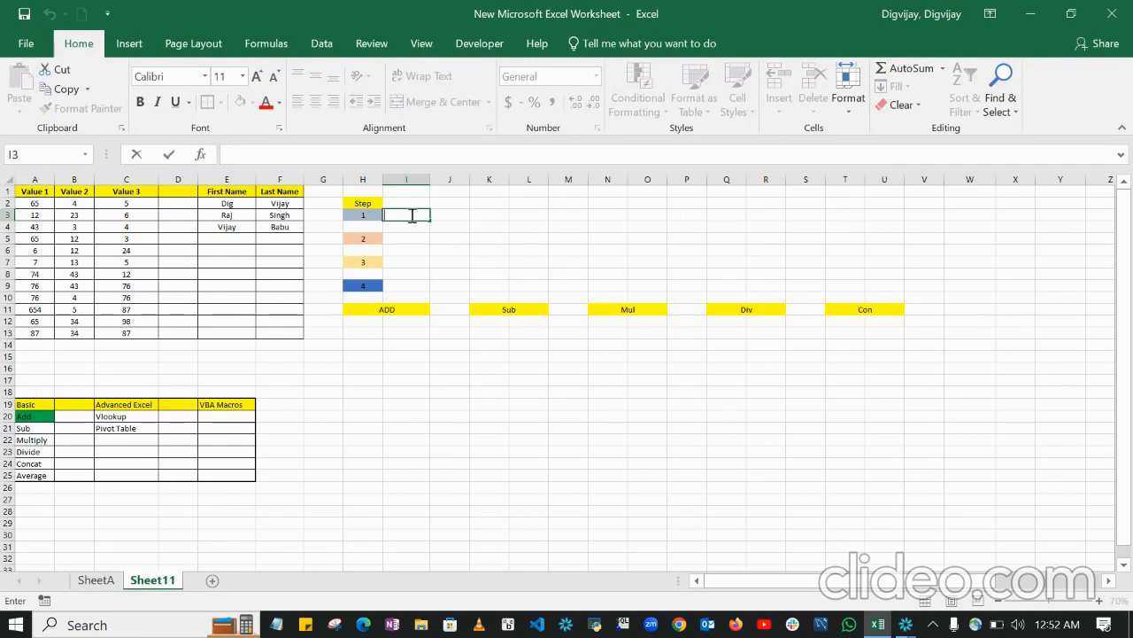
text(=)
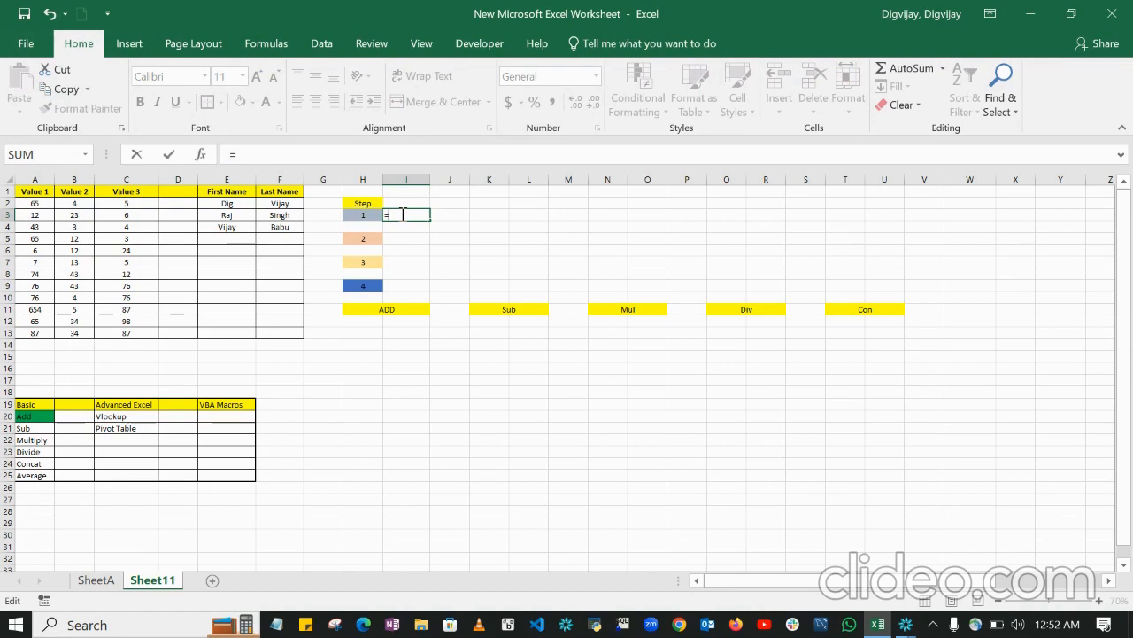
text(S)
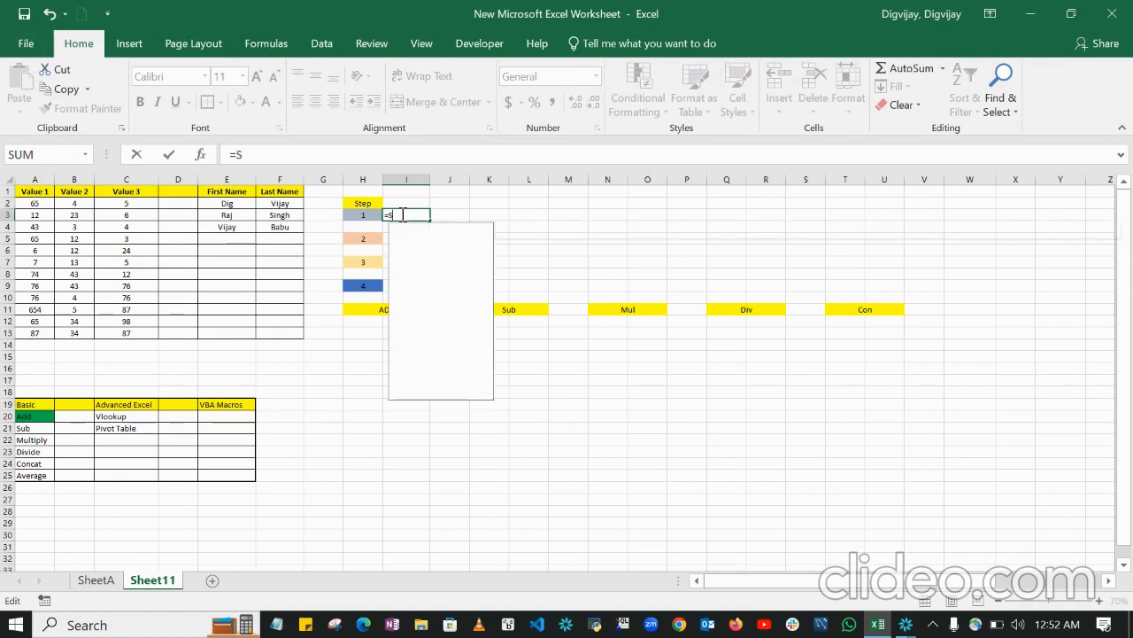
text(UM()
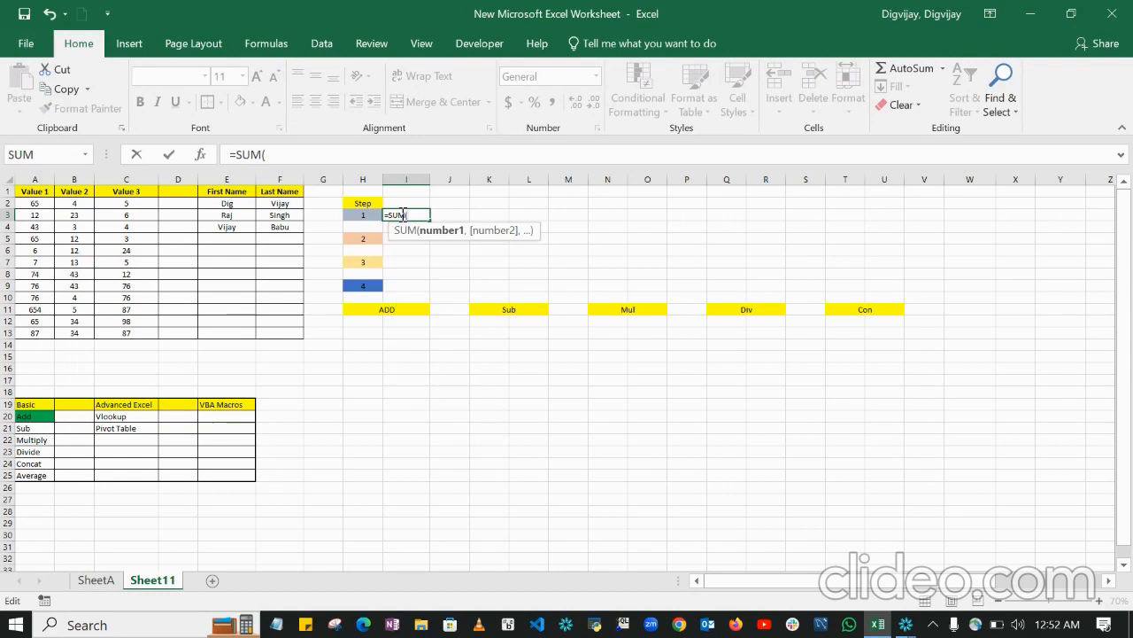
click(41, 203)
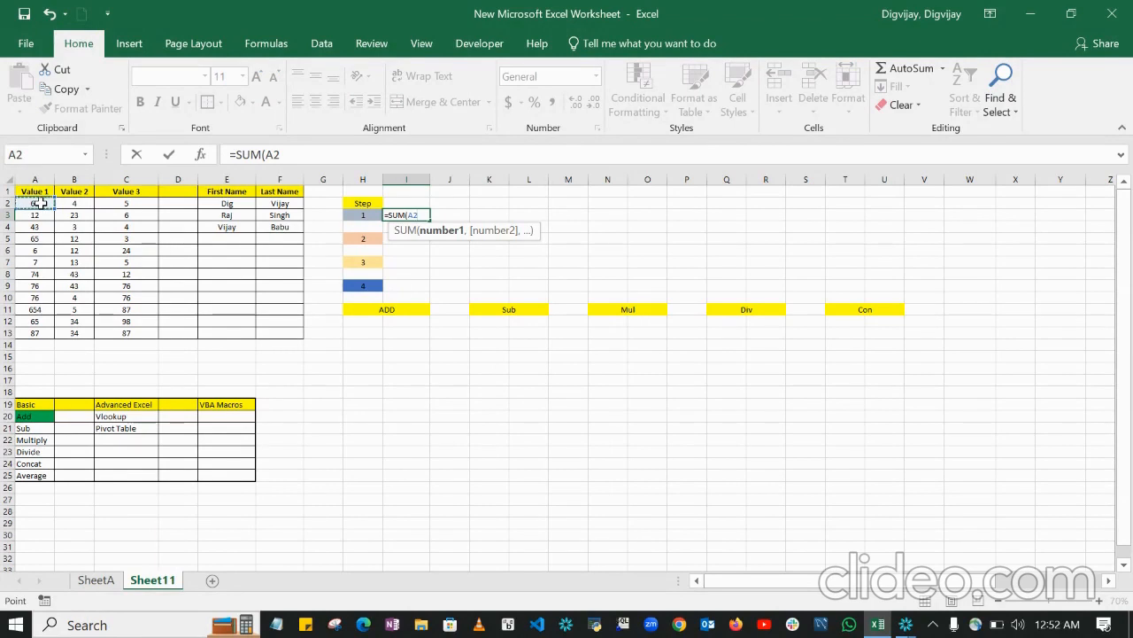
key(shift+Down)
key(shift+Down)
key(shift+Down)
key(shift+Down)
key(shift+Down)
key(shift+Down)
key(shift+Down)
key(shift+Down)
key(shift+Down)
key(shift+Down)
key(shift+Down)
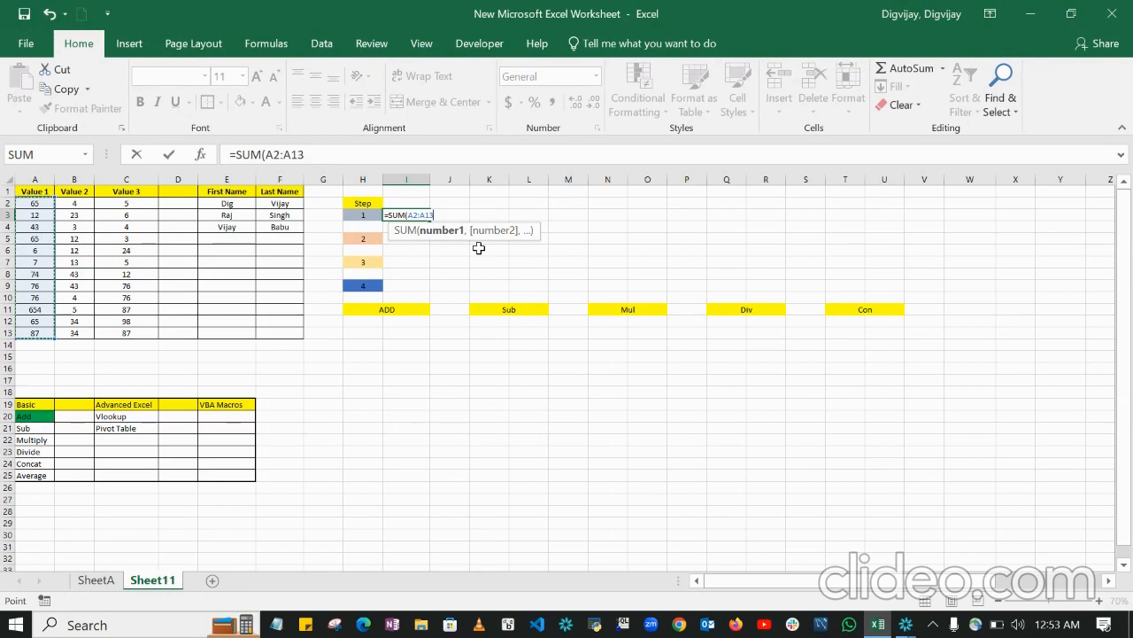
text())
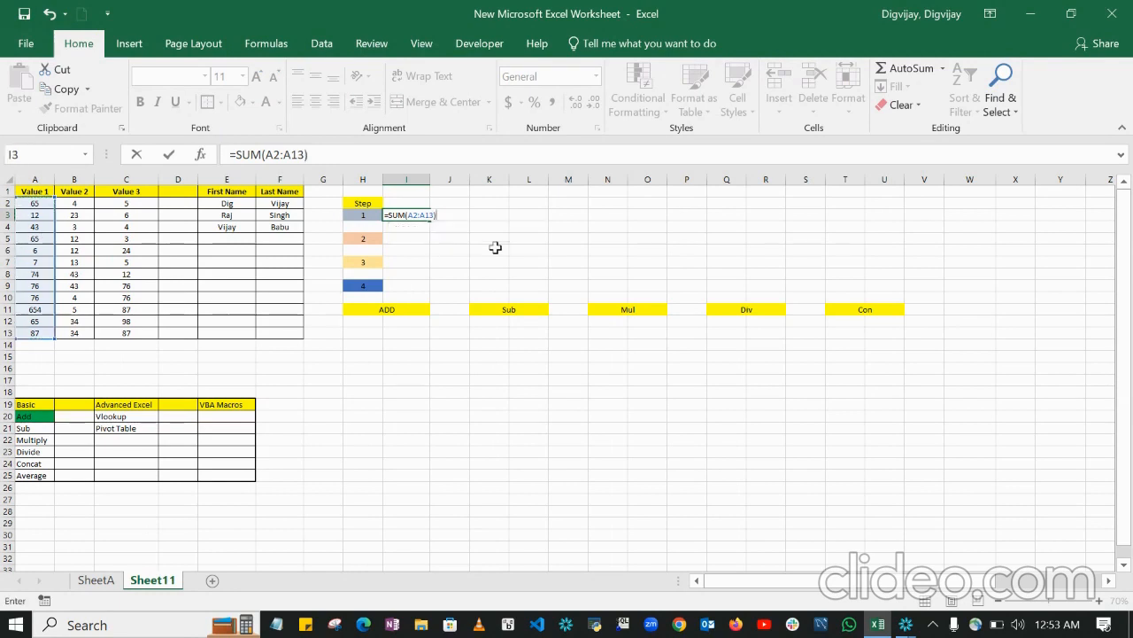
key(Return)
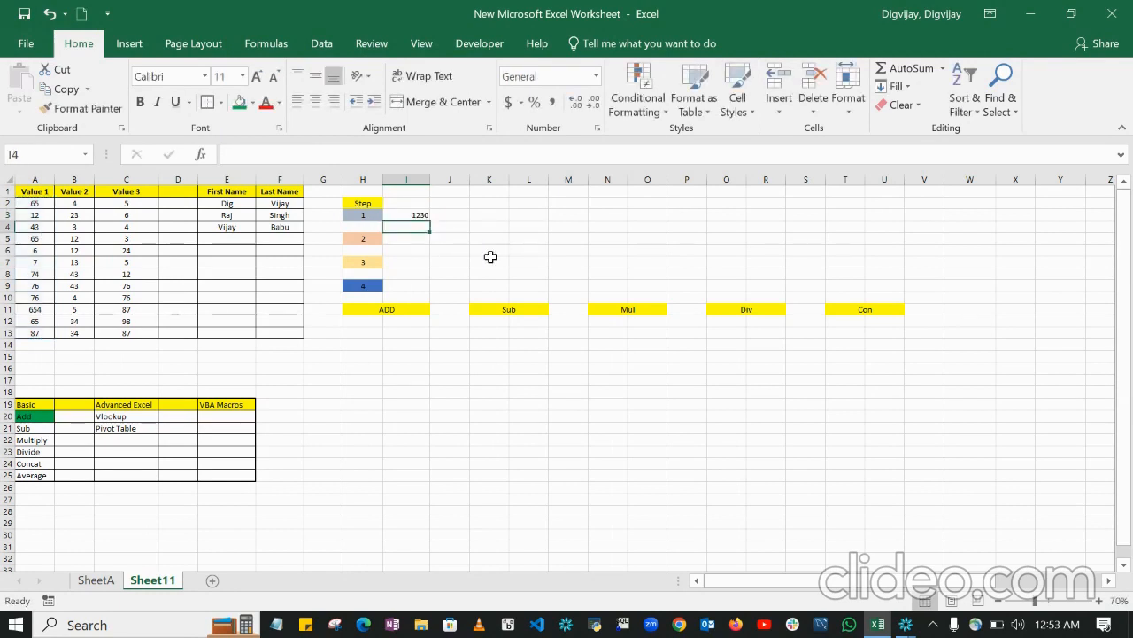
click(415, 440)
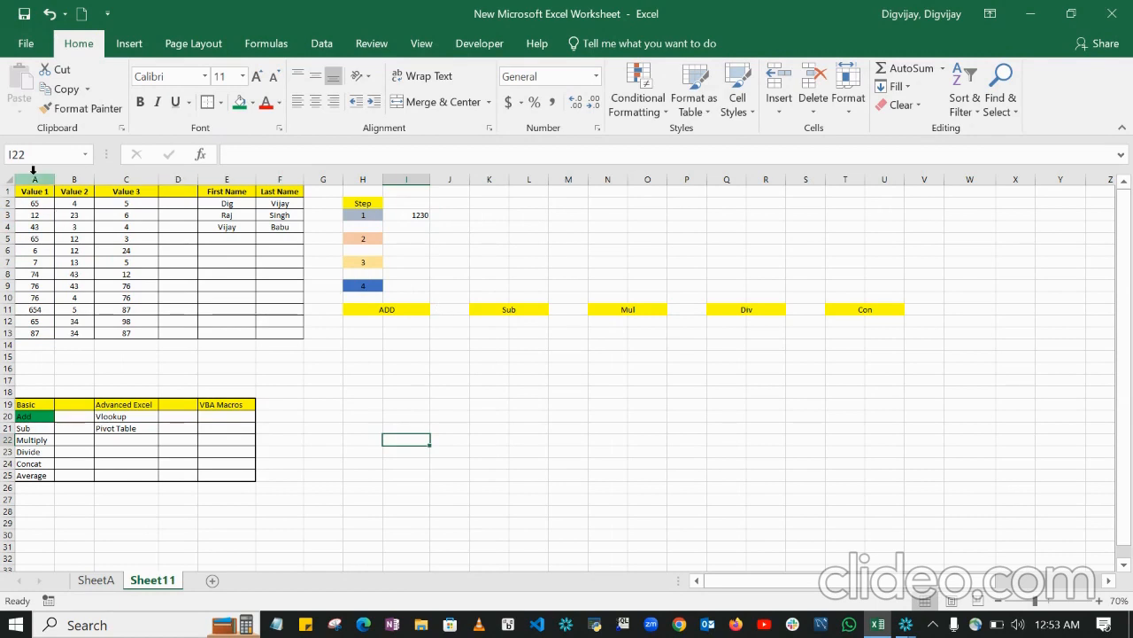
click(449, 403)
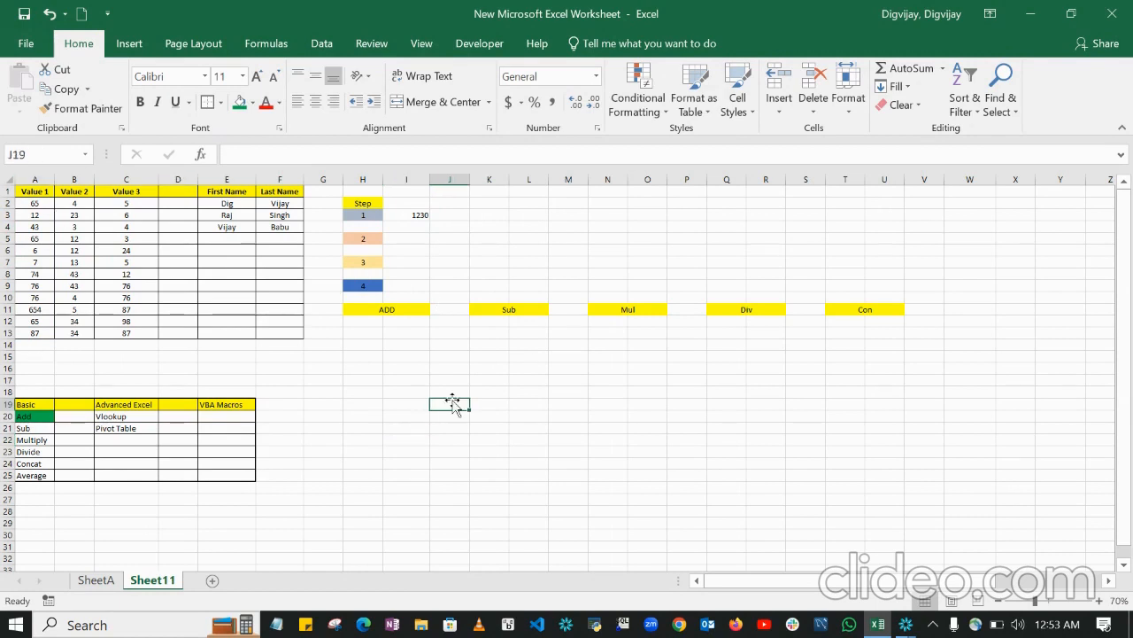
click(404, 238)
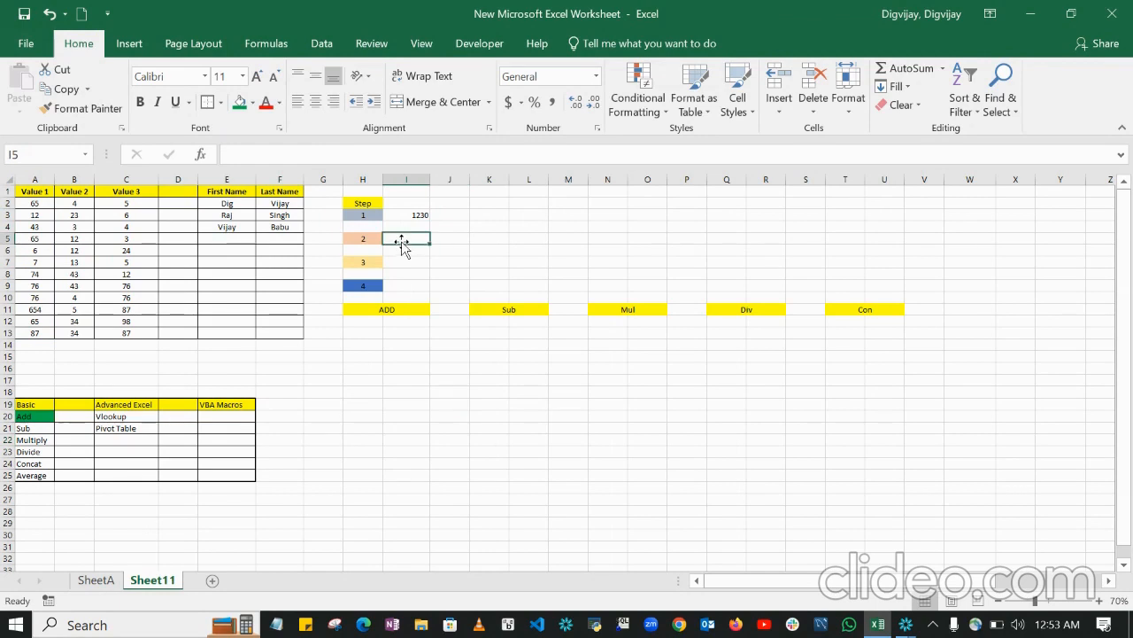
double_click(403, 239)
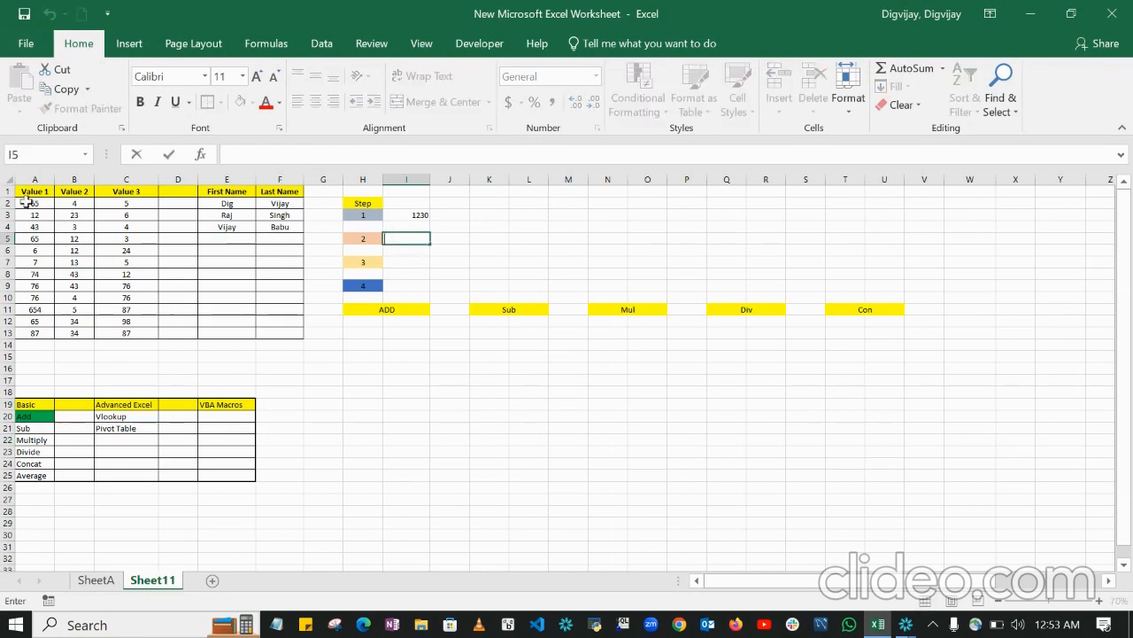
click(27, 203)
click(77, 203)
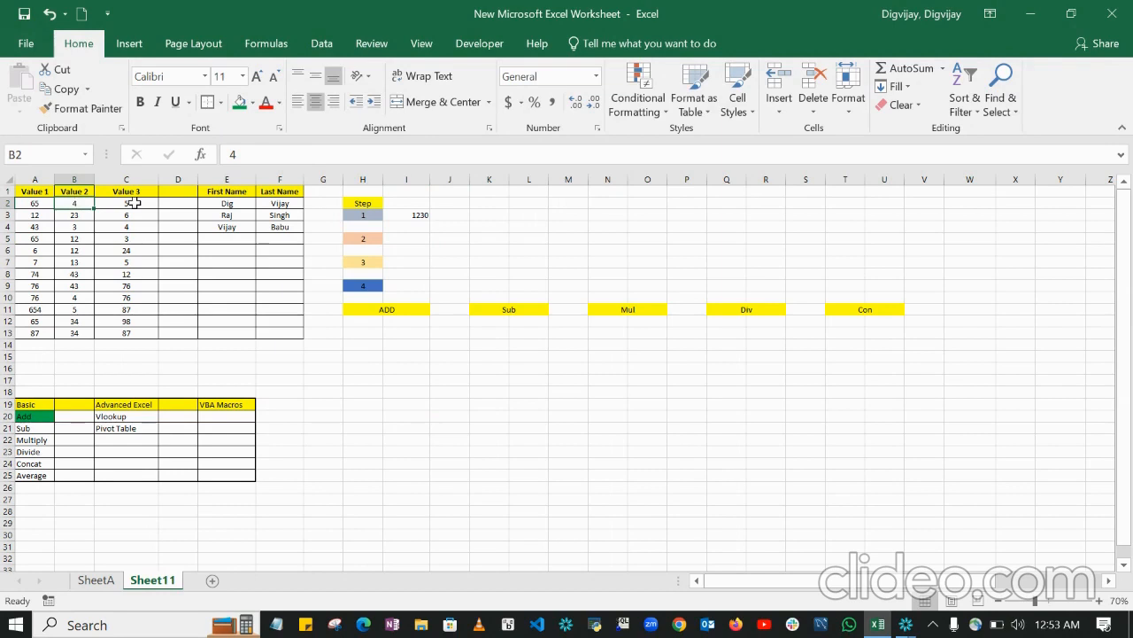
click(509, 495)
Enter =sum(A2:C2) in cell I5 beside step 2 to add the three values in row 2.
double_click(406, 237)
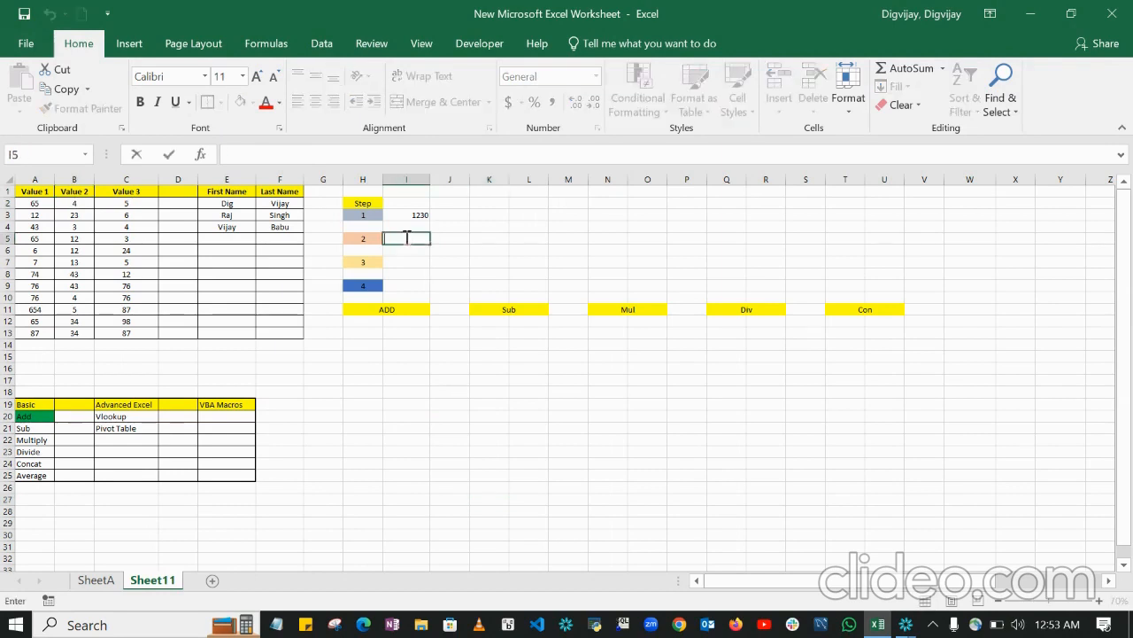
text(=)
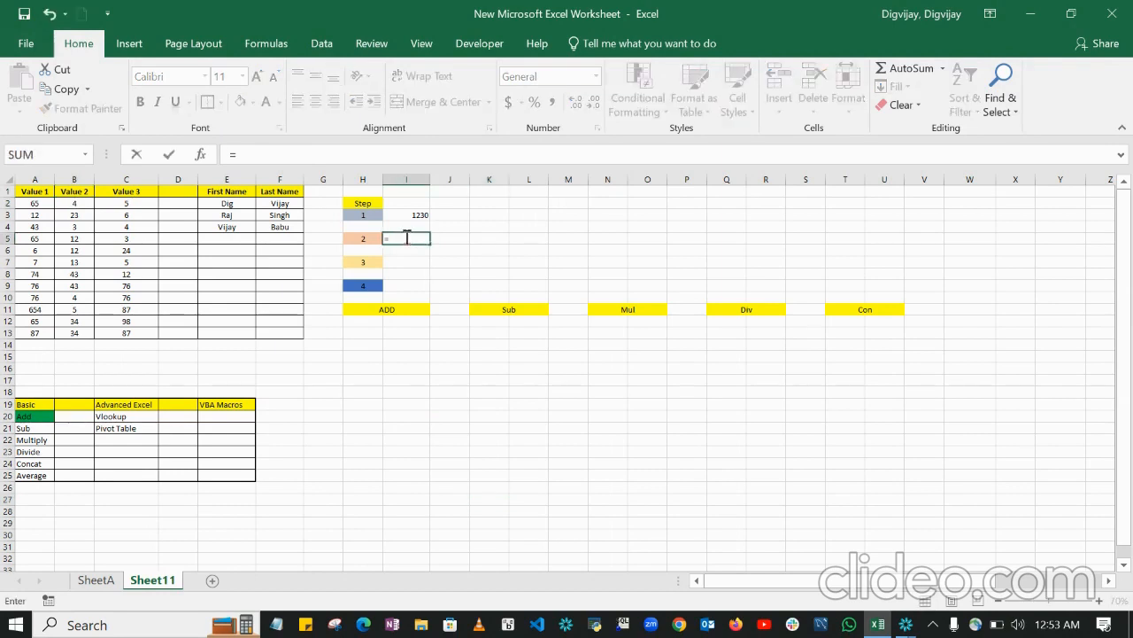
text(sum()
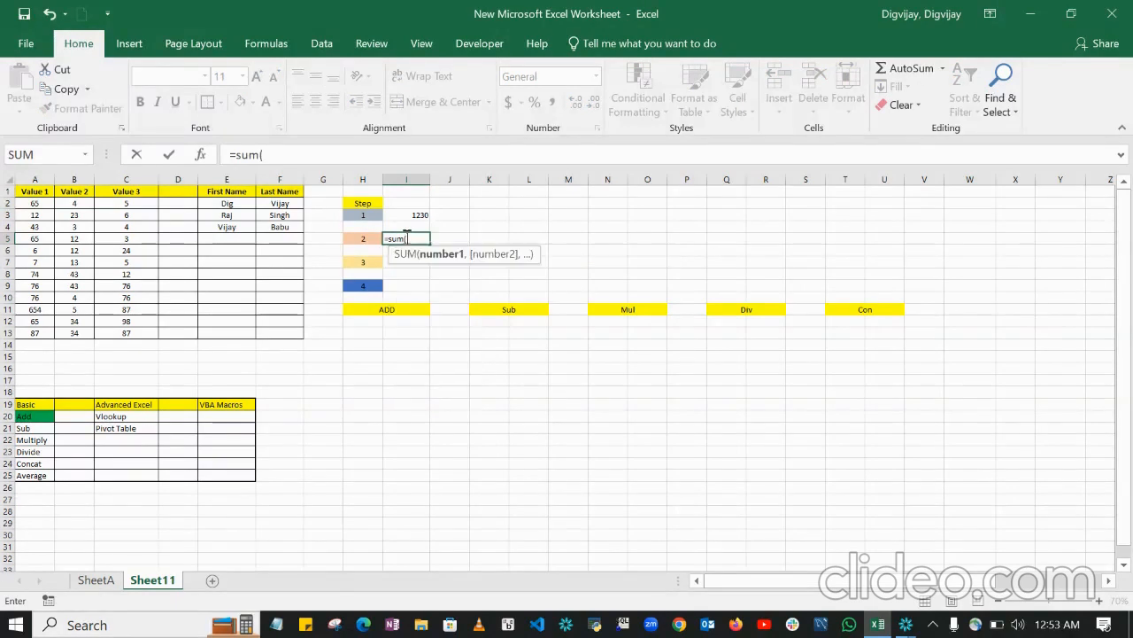
click(27, 203)
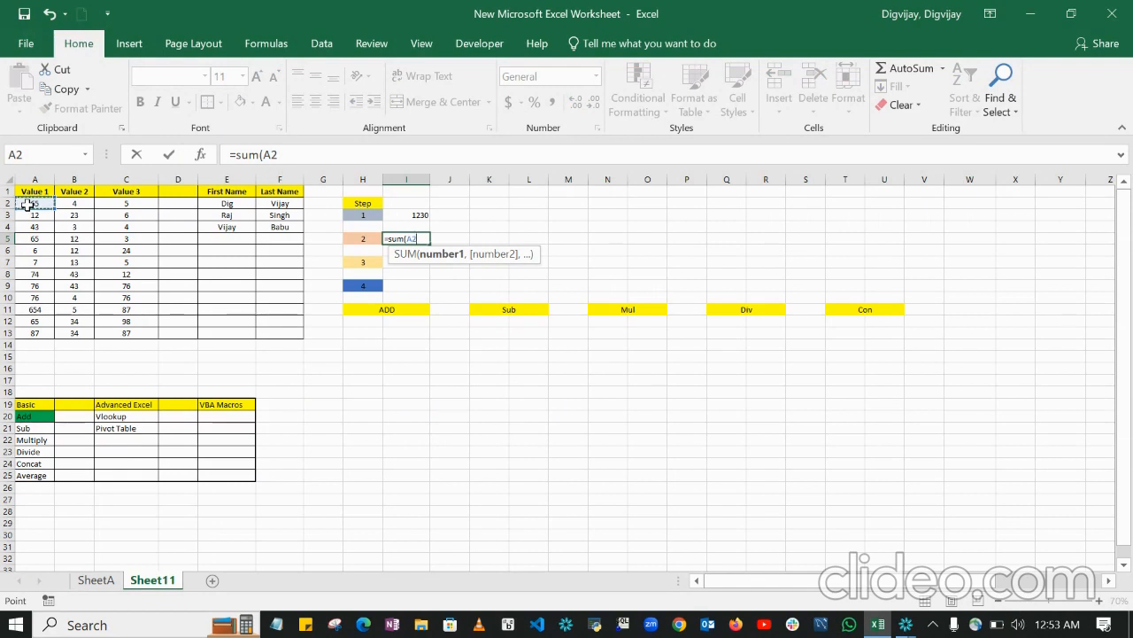
key(shift+Right)
key(shift+Right)
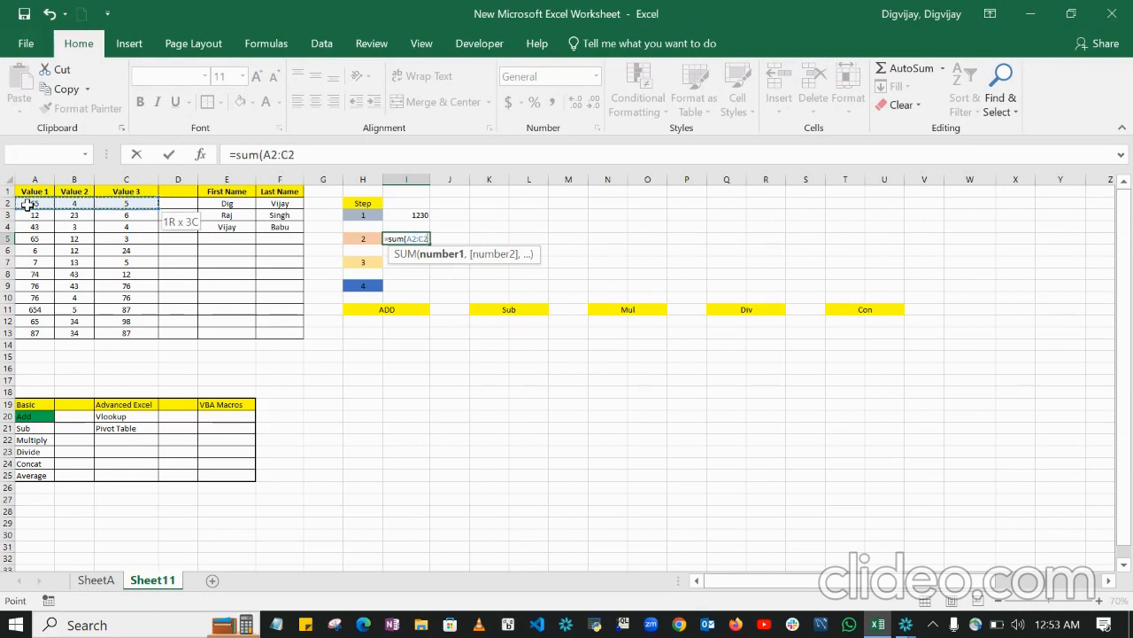
text())
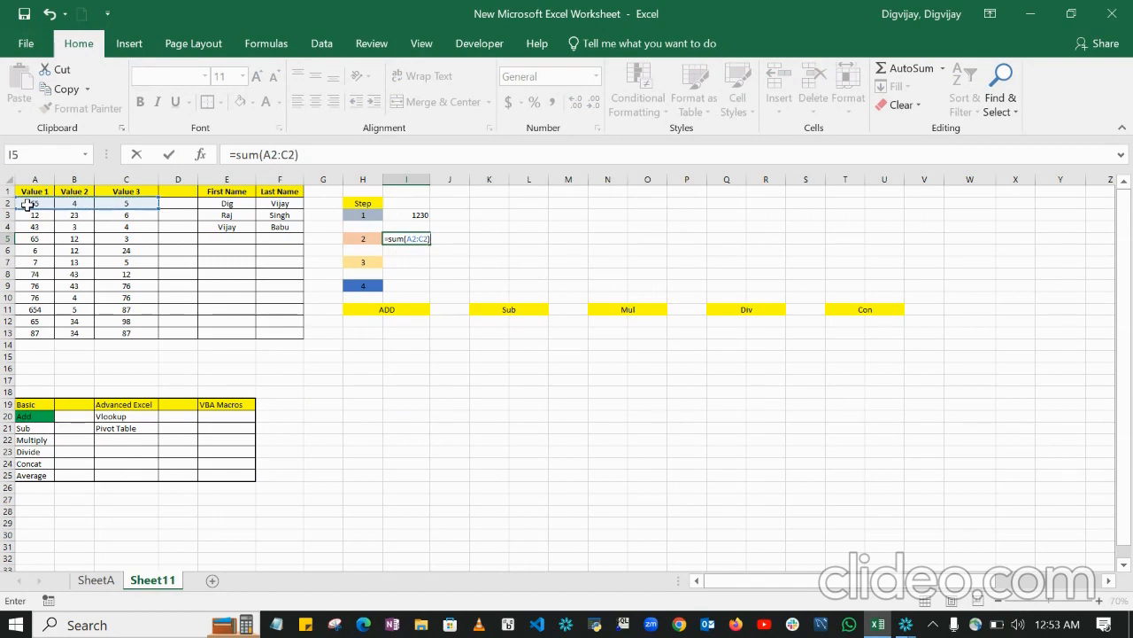
key(Return)
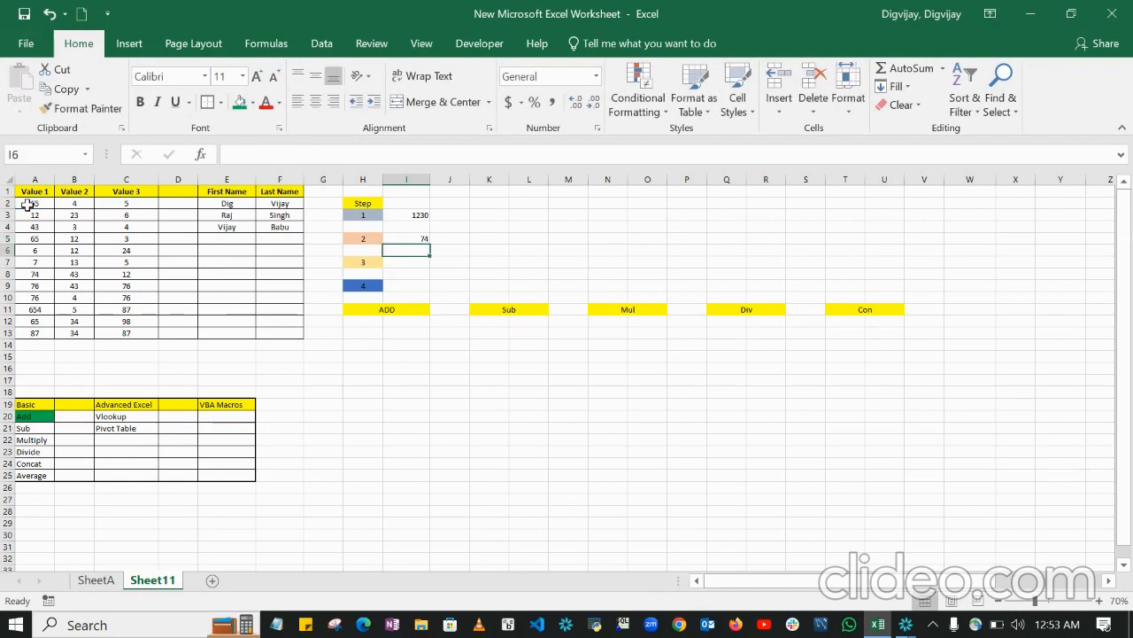
click(437, 402)
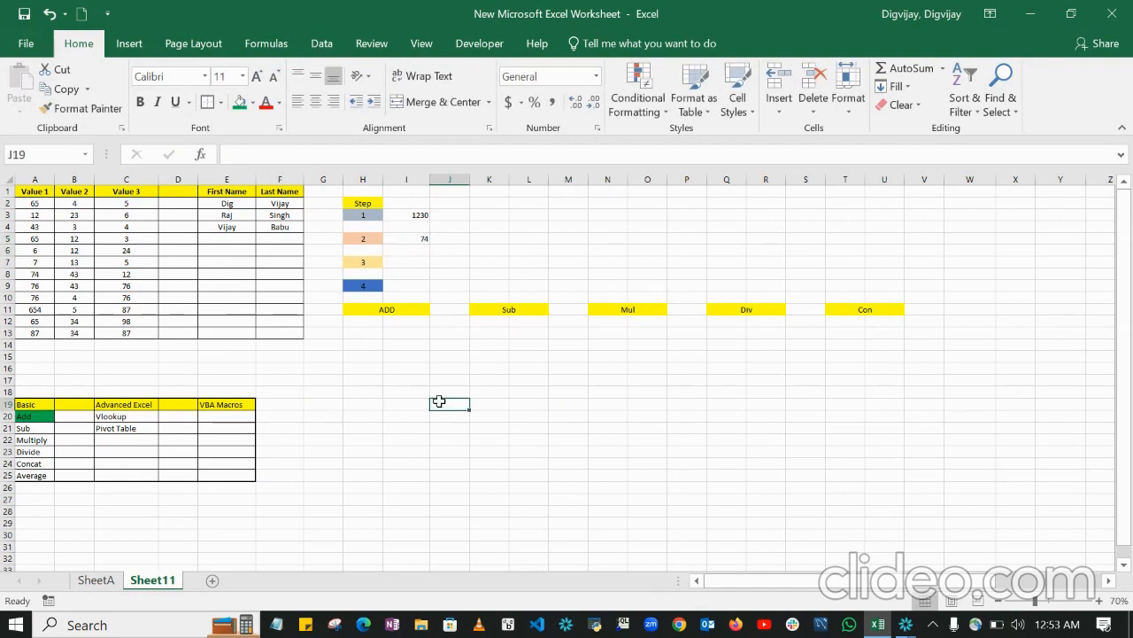
Review the ranges used for the two sums by highlighting A2:C2 and then A2:A13 in the Value columns.
click(30, 203)
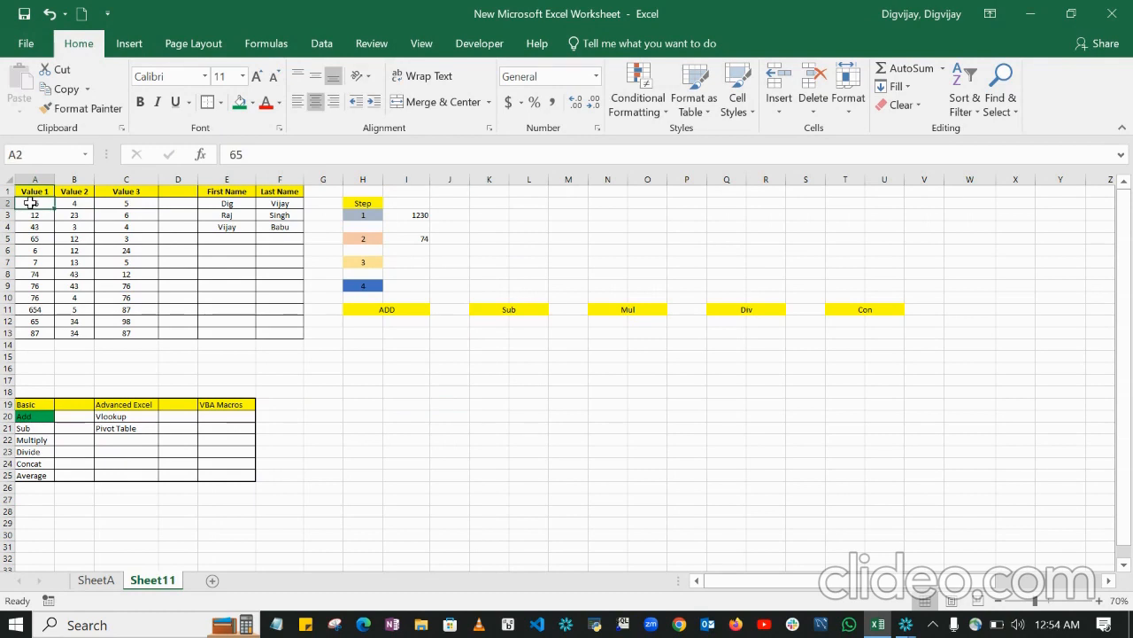
drag(30, 203, 137, 205)
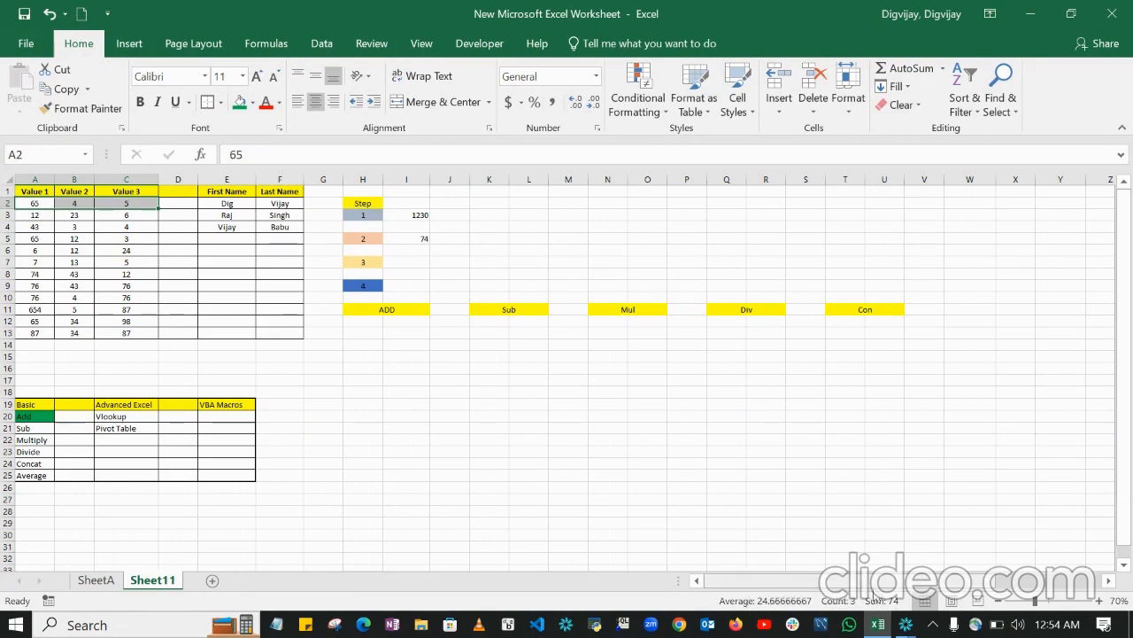
click(424, 428)
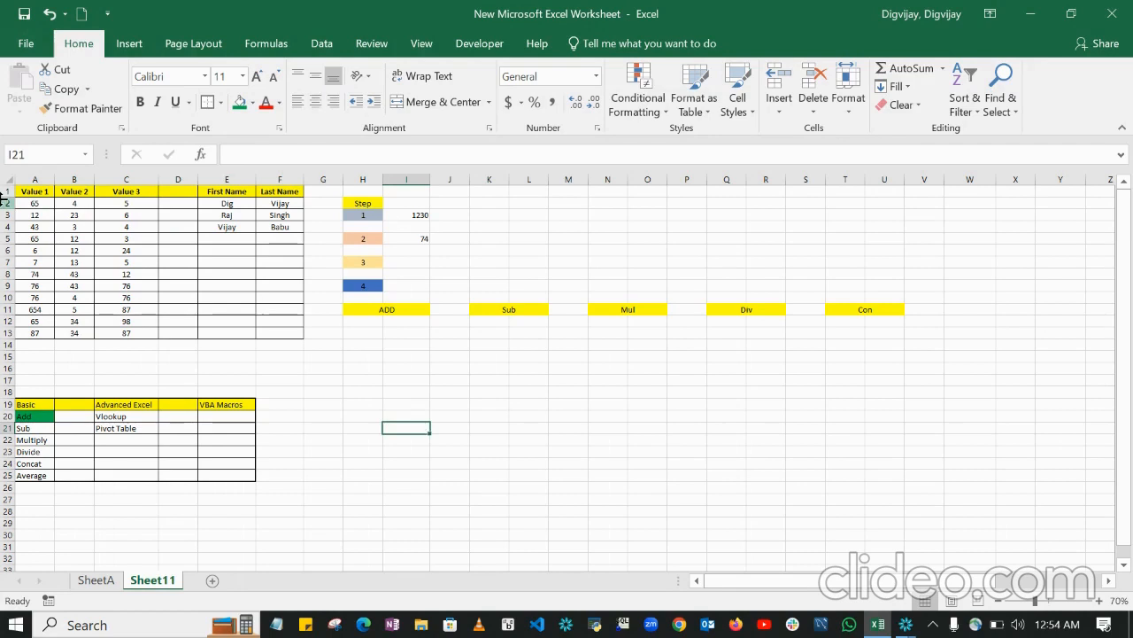
click(34, 203)
key(shift+Down)
key(shift+Down)
key(shift+Down)
key(shift+Down)
key(shift+Down)
key(shift+Down)
key(shift+Down)
key(shift+Down)
key(shift+Down)
key(shift+Down)
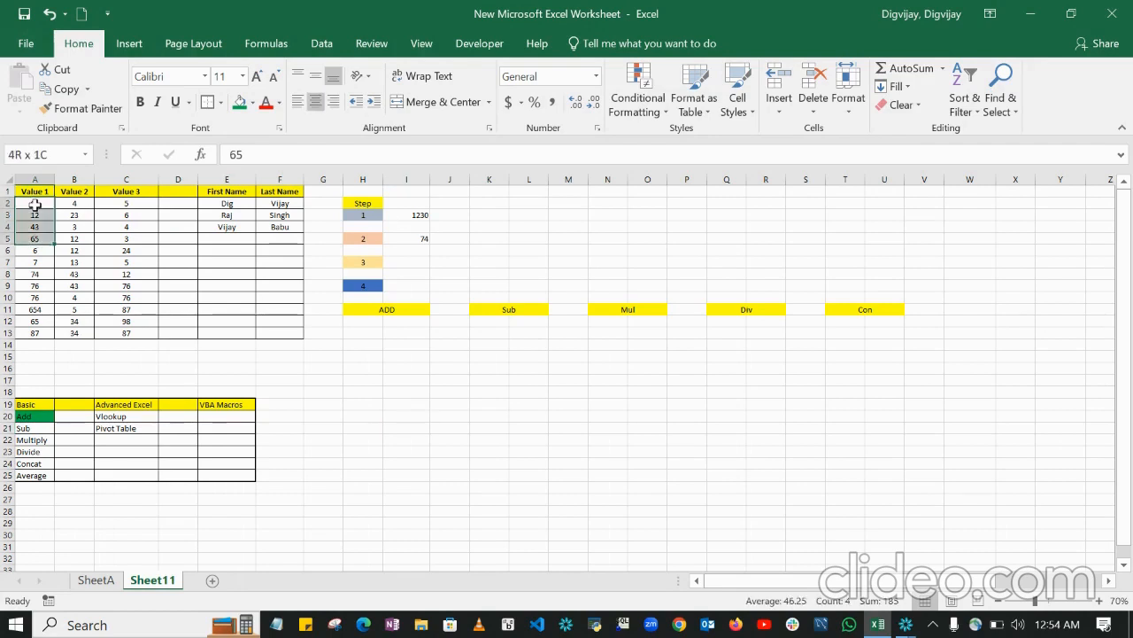
key(shift+Down)
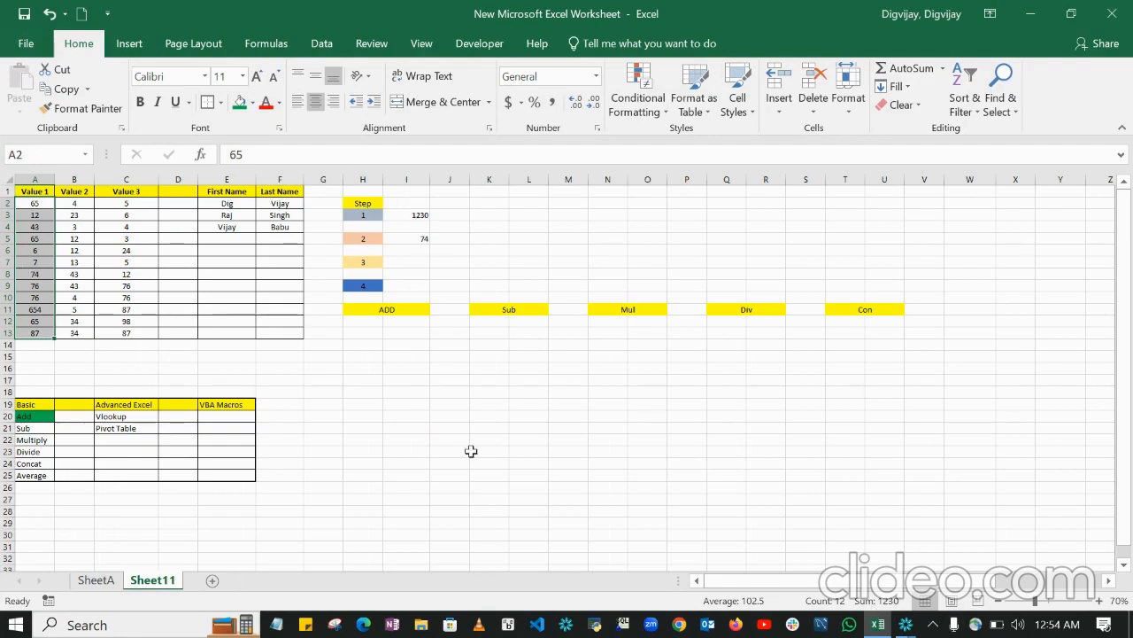
click(448, 463)
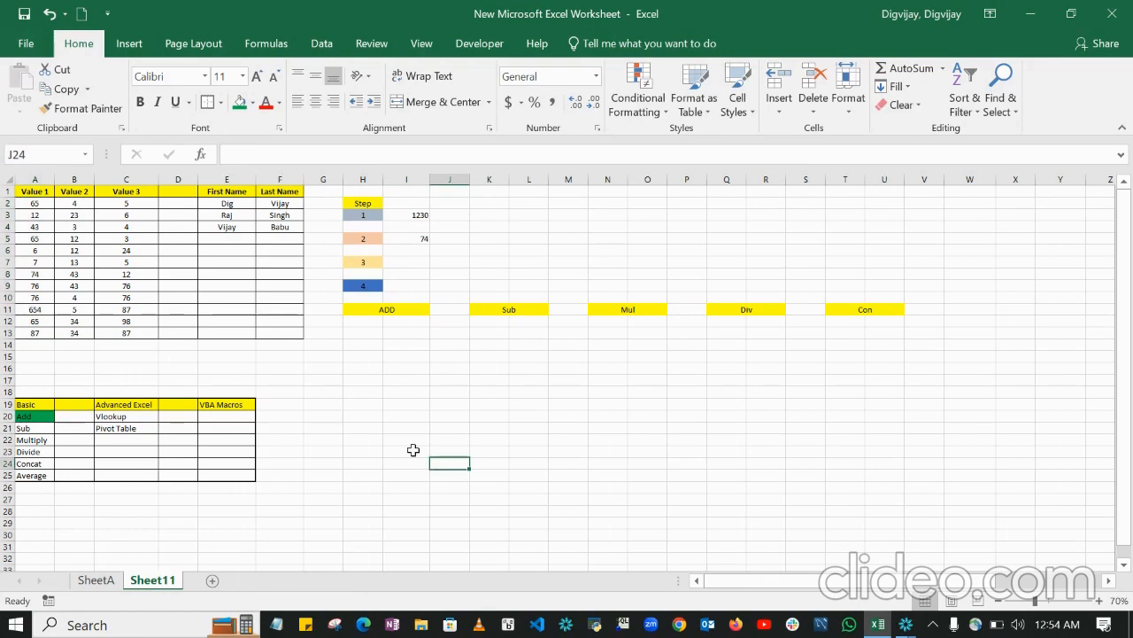
click(405, 451)
click(528, 438)
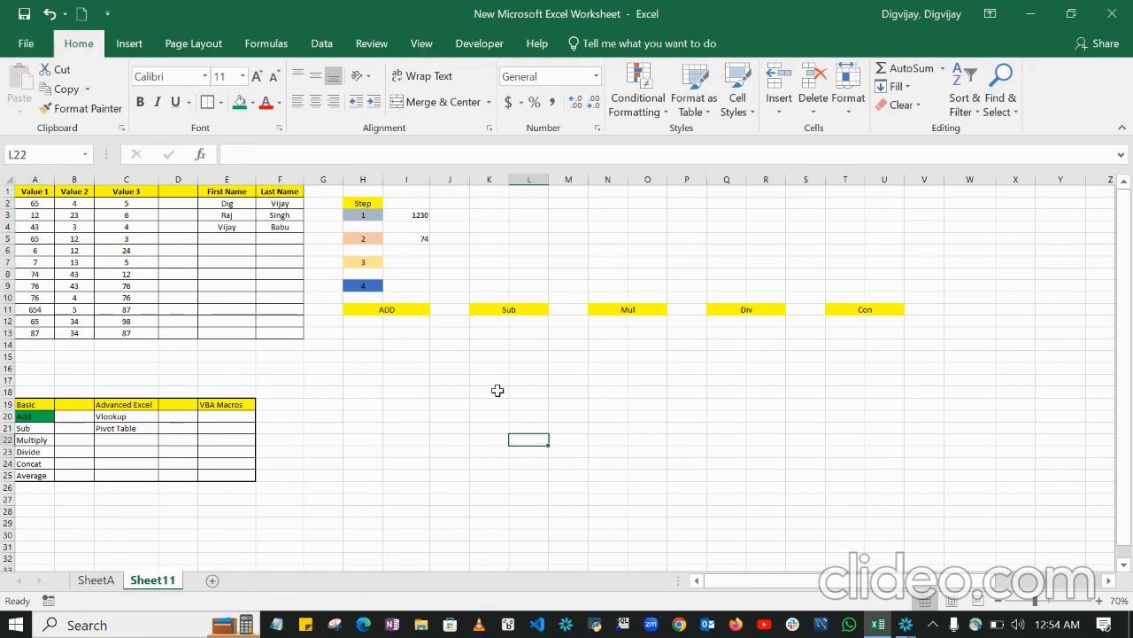
Enter =(A2-C2) in cell K3 above the Sub label to subtract Value 3 from Value 1 in row 2.
double_click(489, 216)
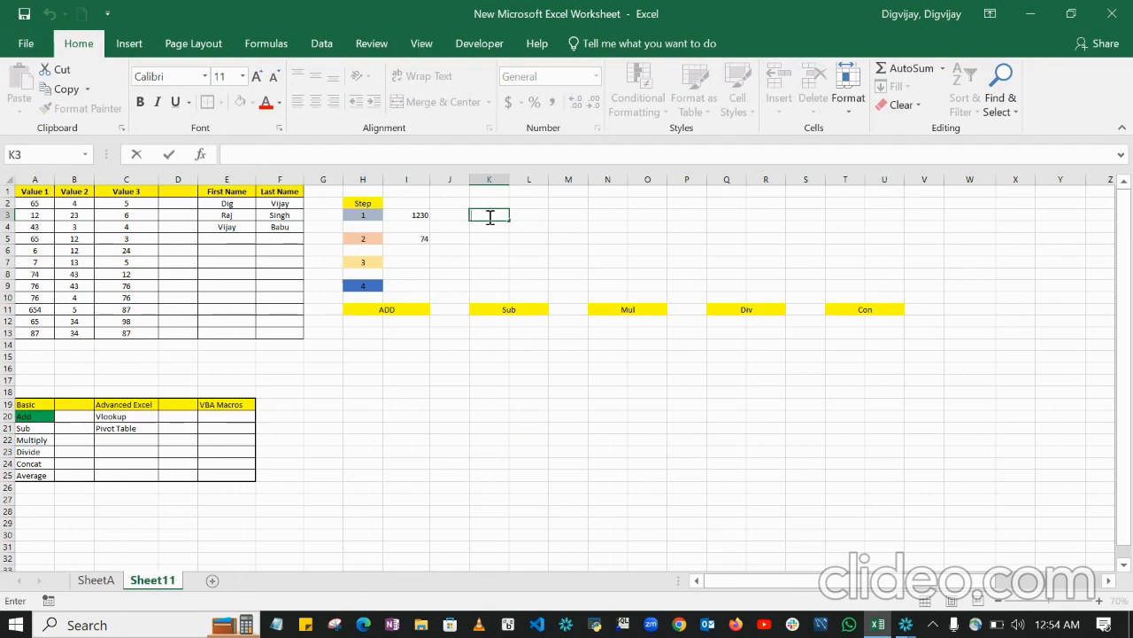
text(=)
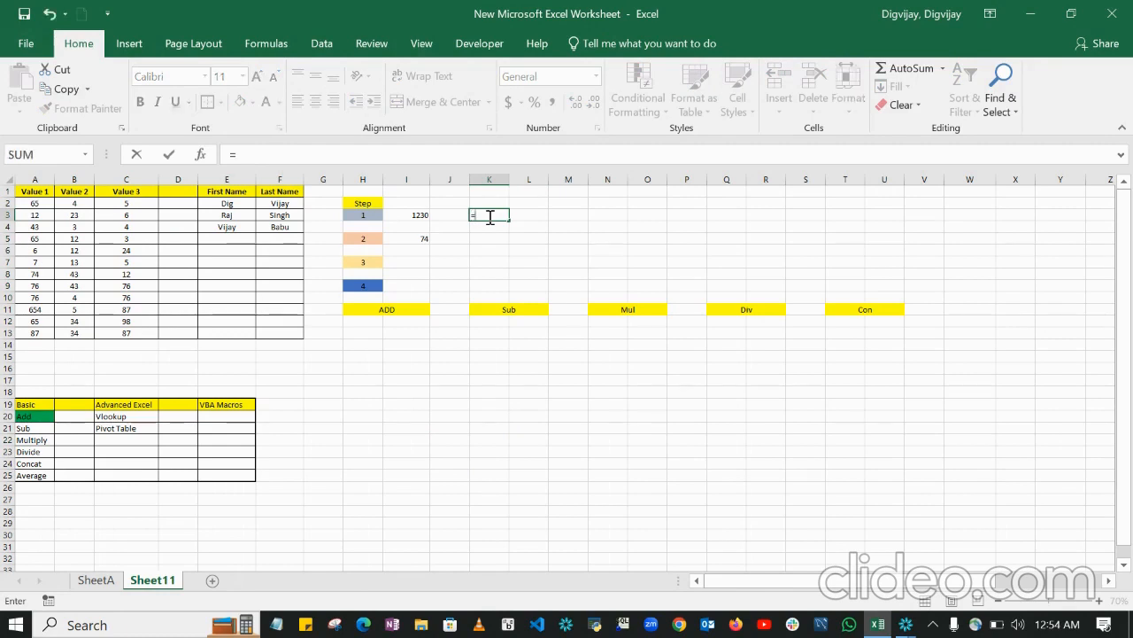
text(()
click(33, 202)
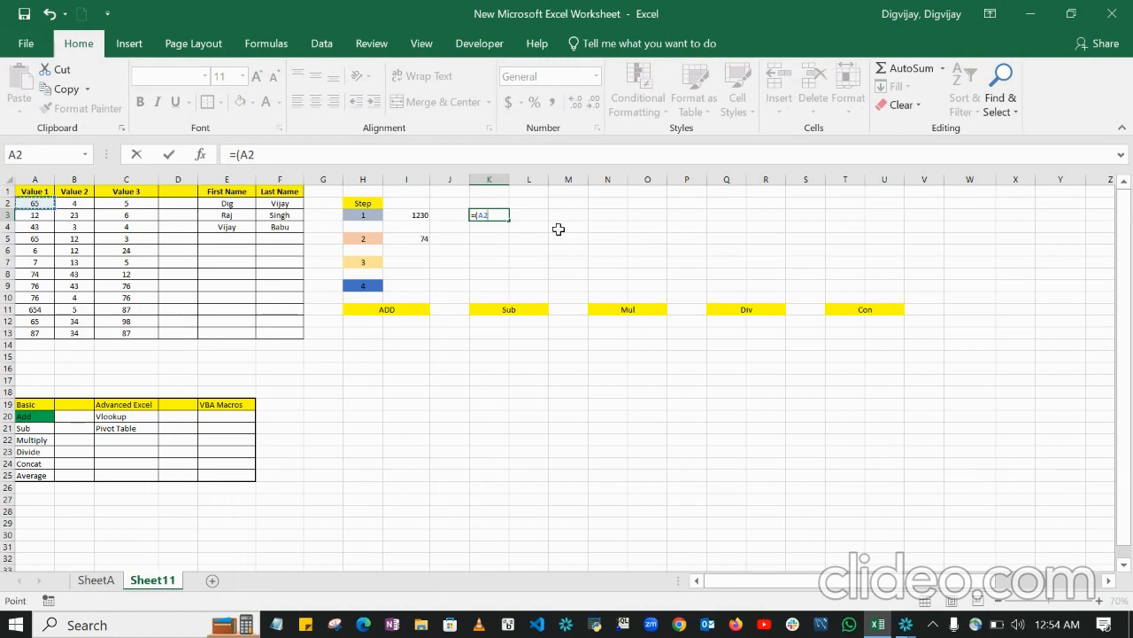
text(-)
click(129, 204)
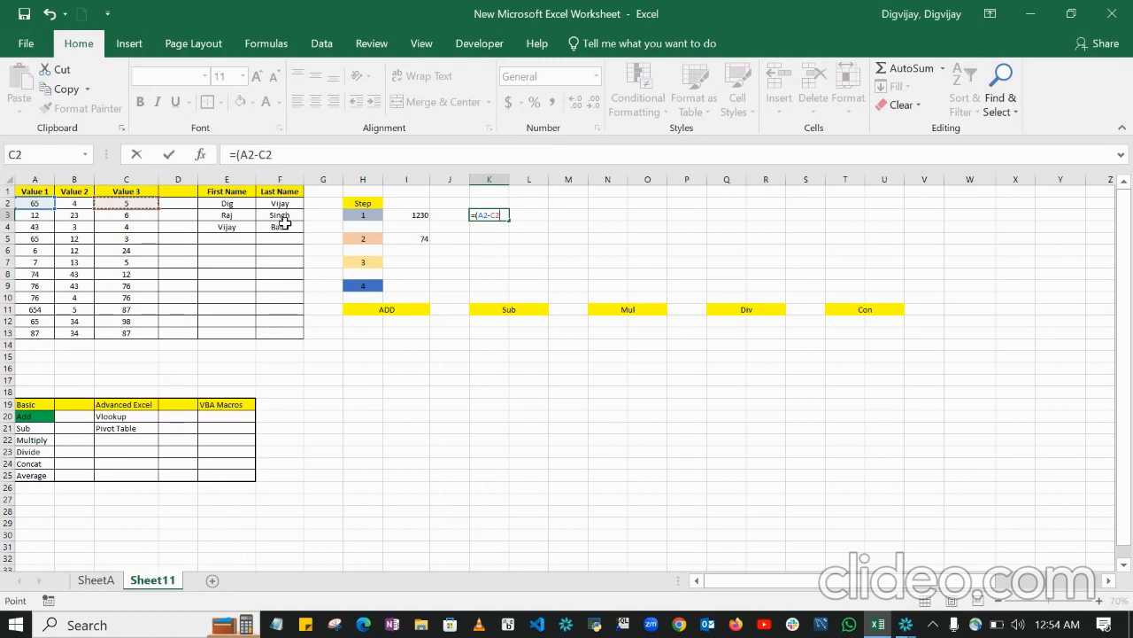
key(Return)
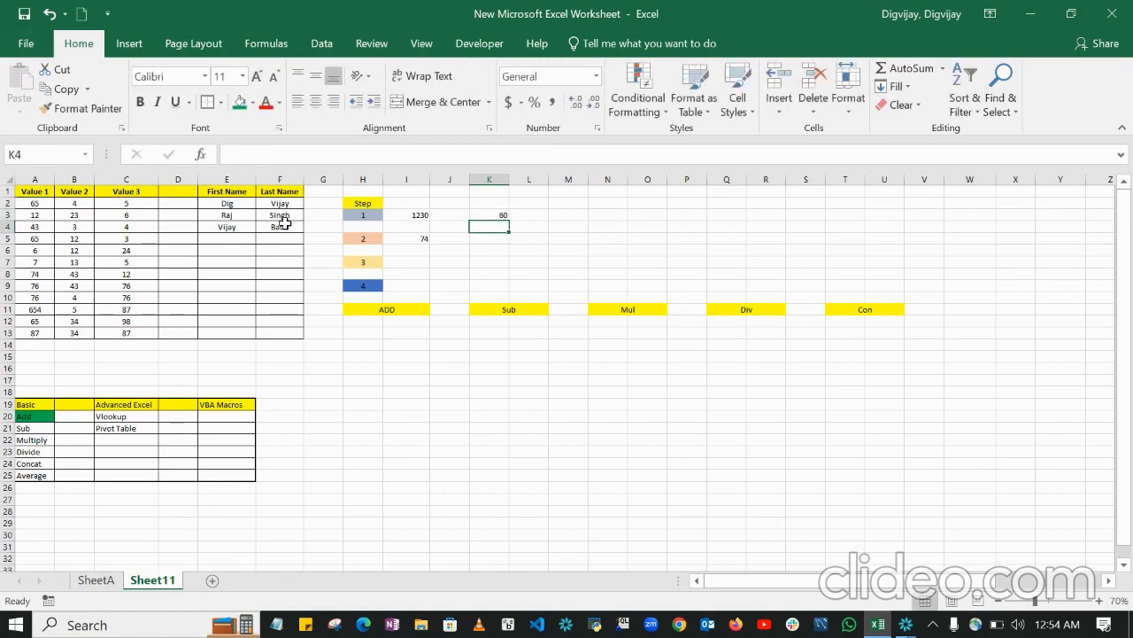
click(532, 482)
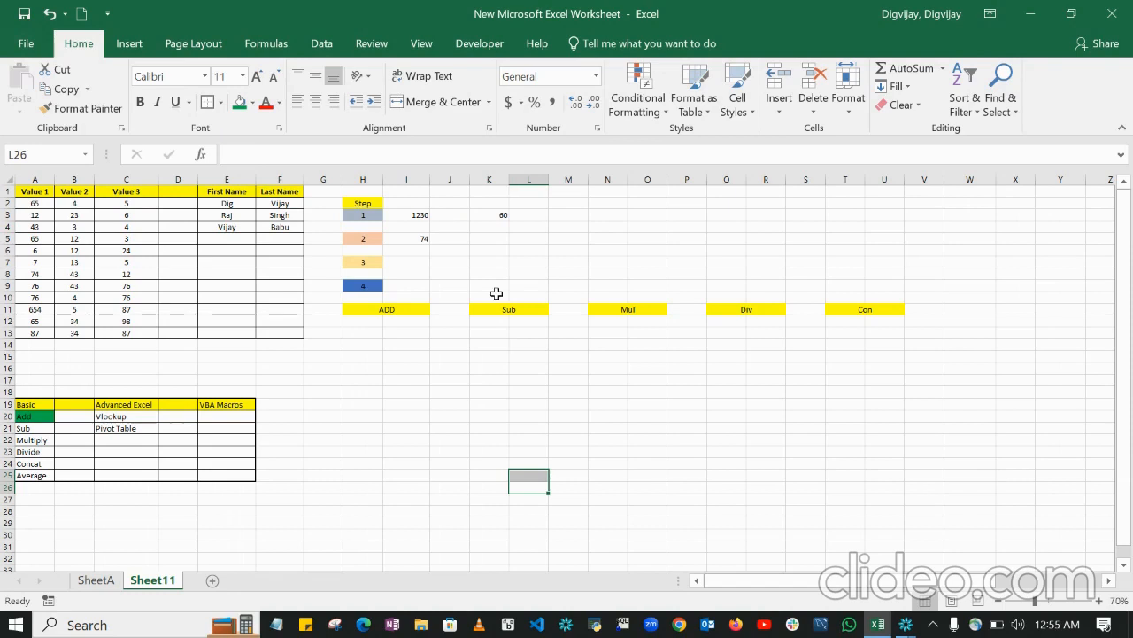
Enter =(A2*C2) in cell N3 above the Mul label to multiply Value 1 by Value 3 in row 2.
click(608, 427)
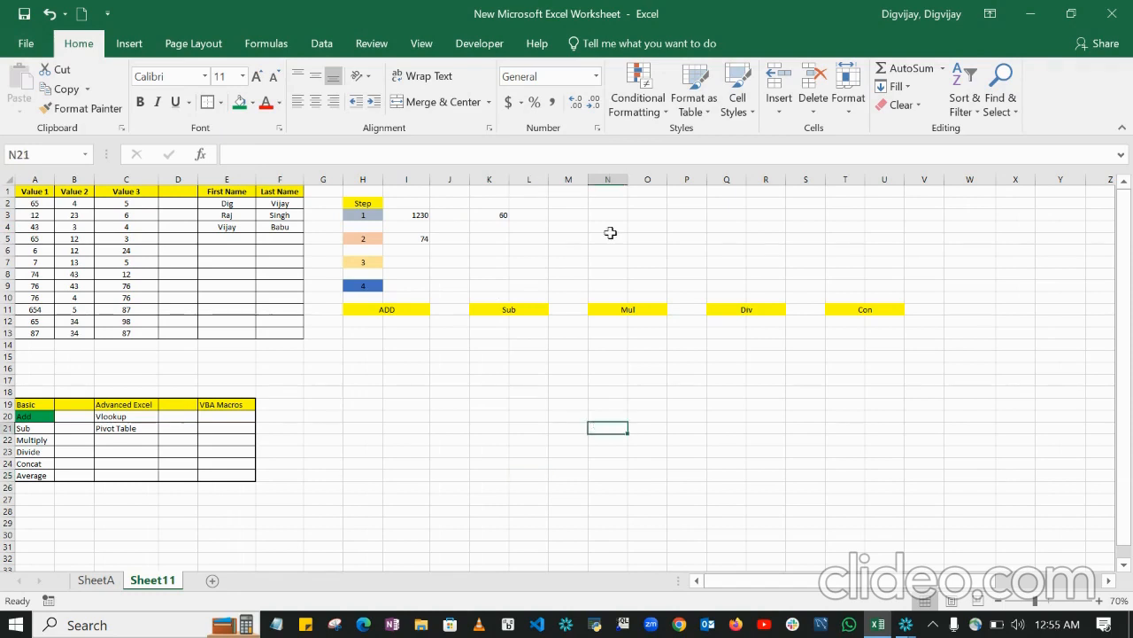
double_click(608, 216)
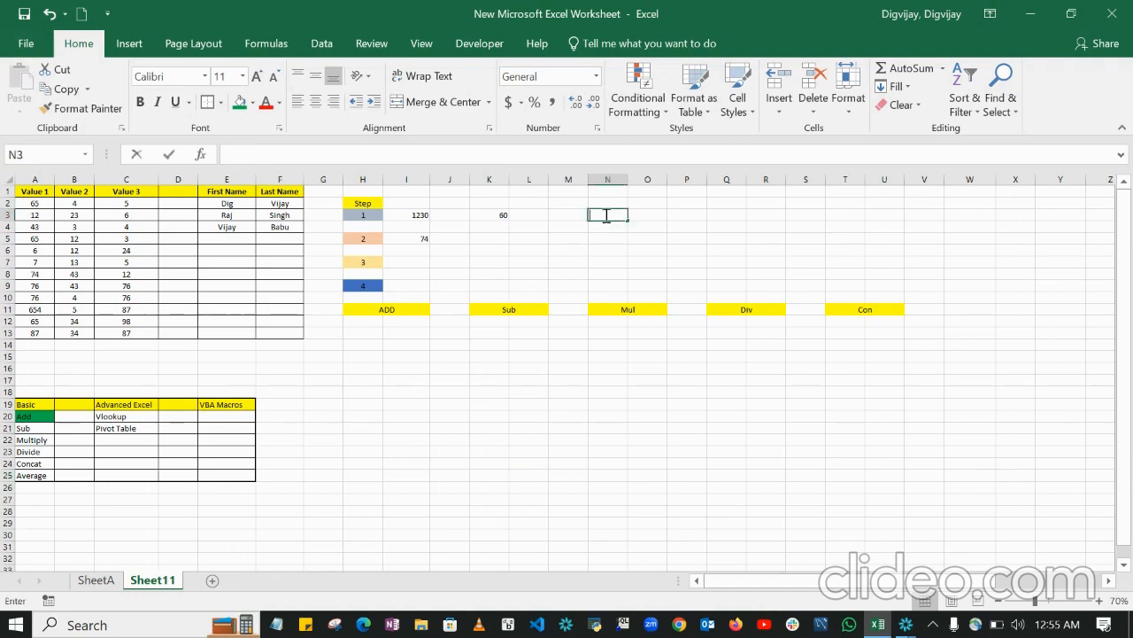
text(=)
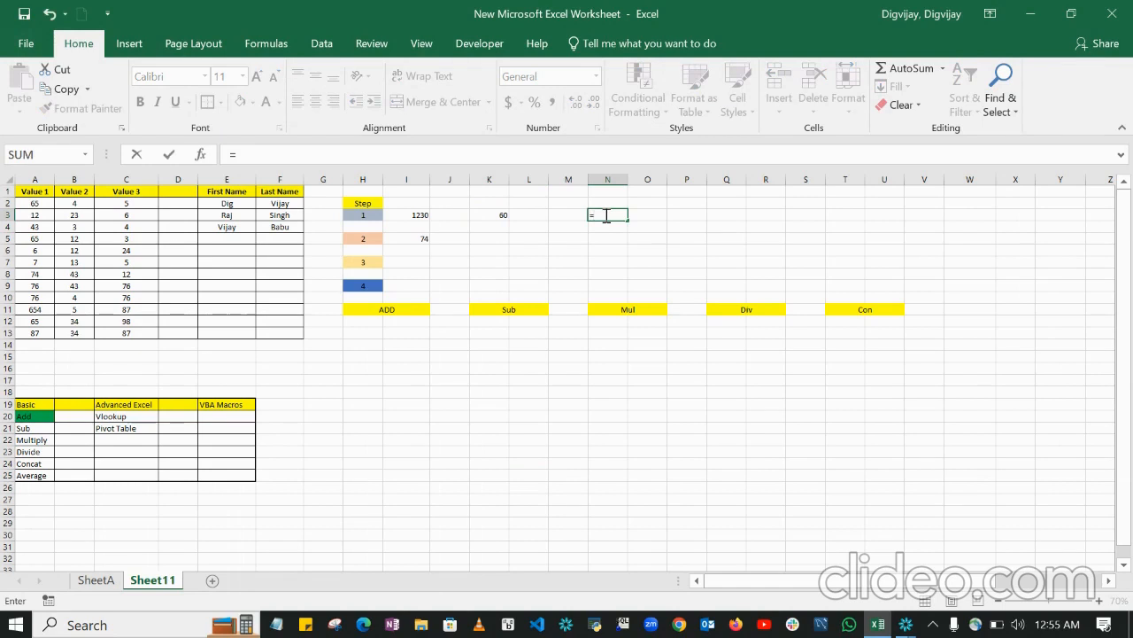
text(()
click(35, 204)
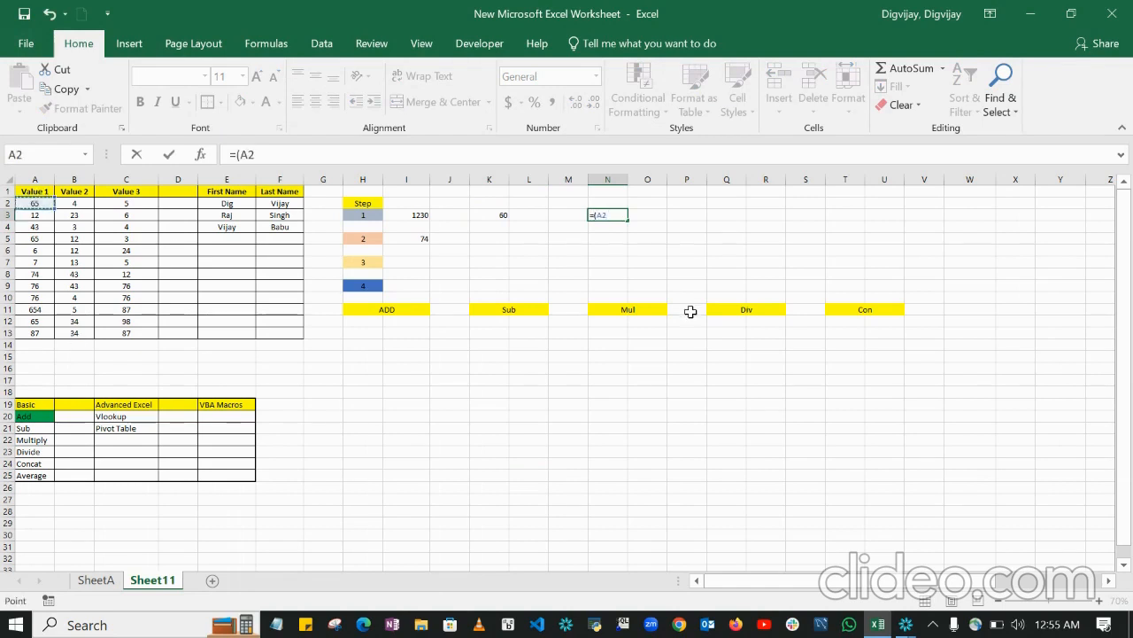
text(*)
click(126, 204)
text())
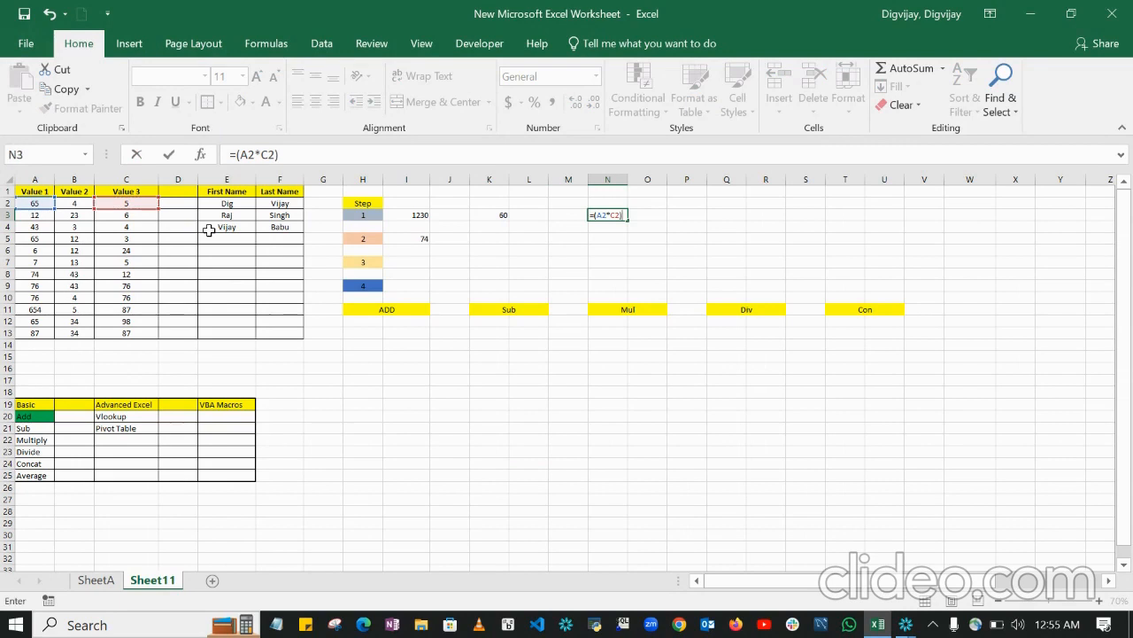
key(Return)
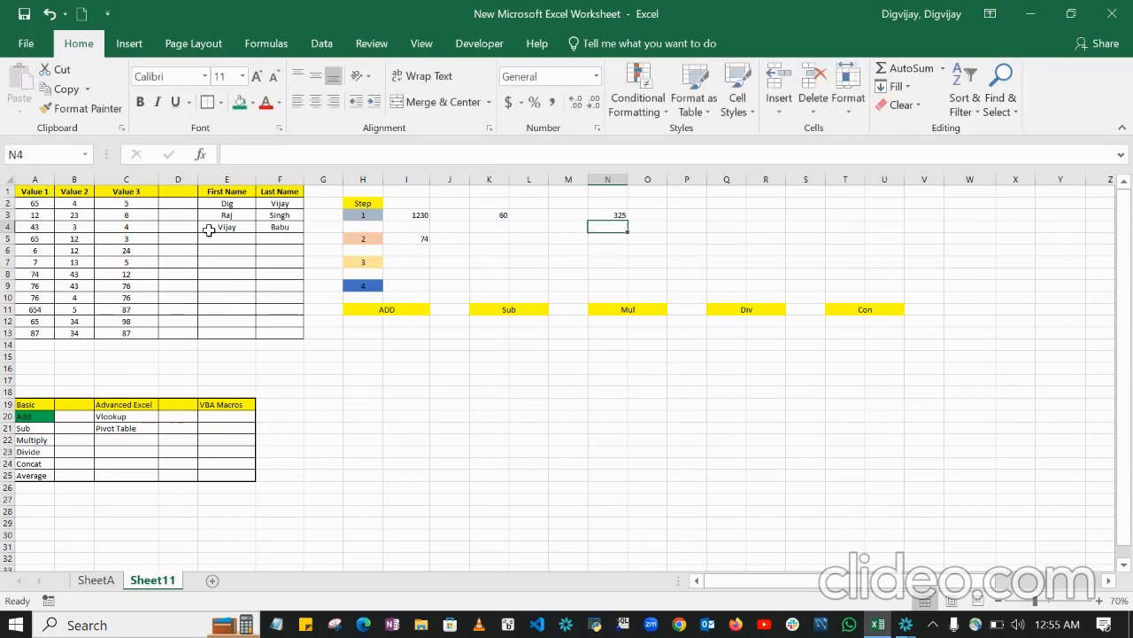
click(631, 441)
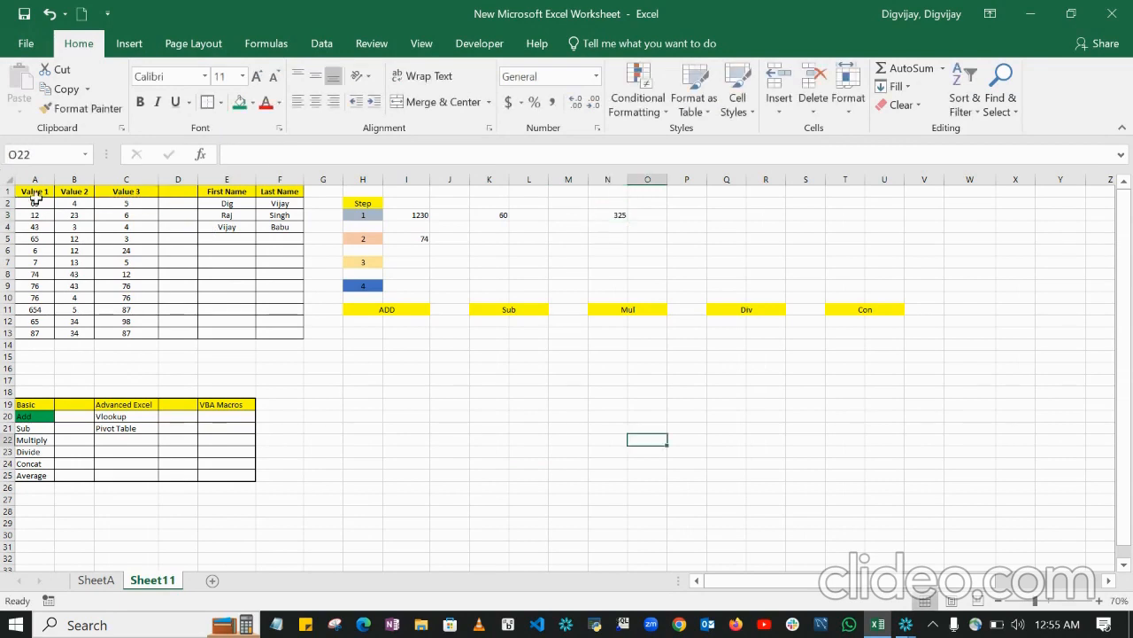
click(596, 461)
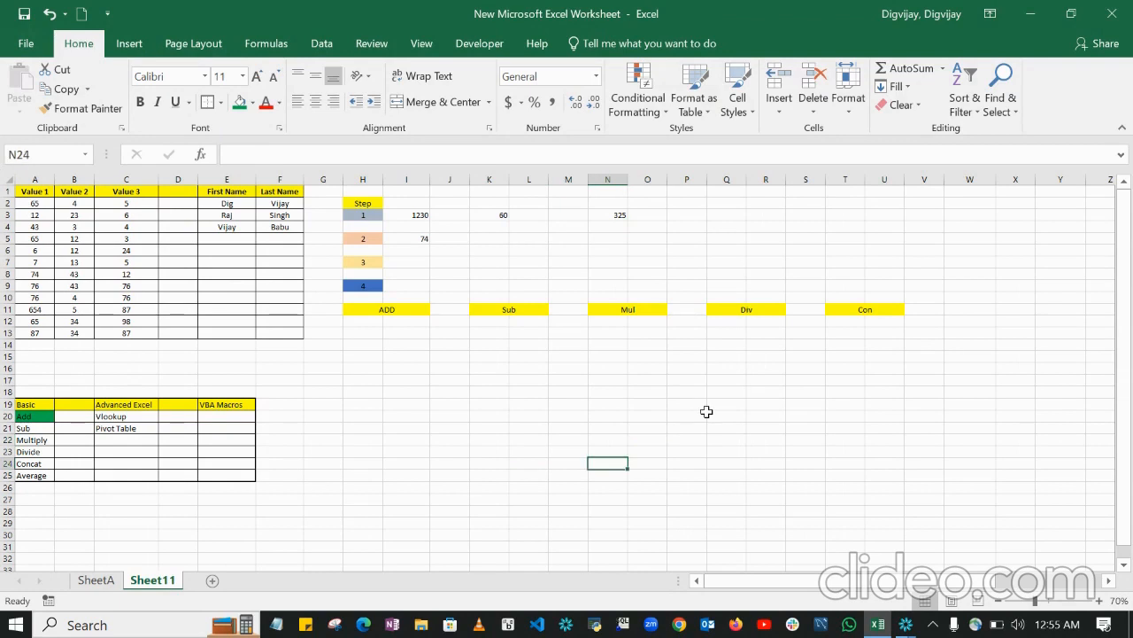
Enter =(A2/C2) in cell Q3 above the Div label to divide Value 1 by Value 3 in row 2.
click(800, 397)
double_click(733, 216)
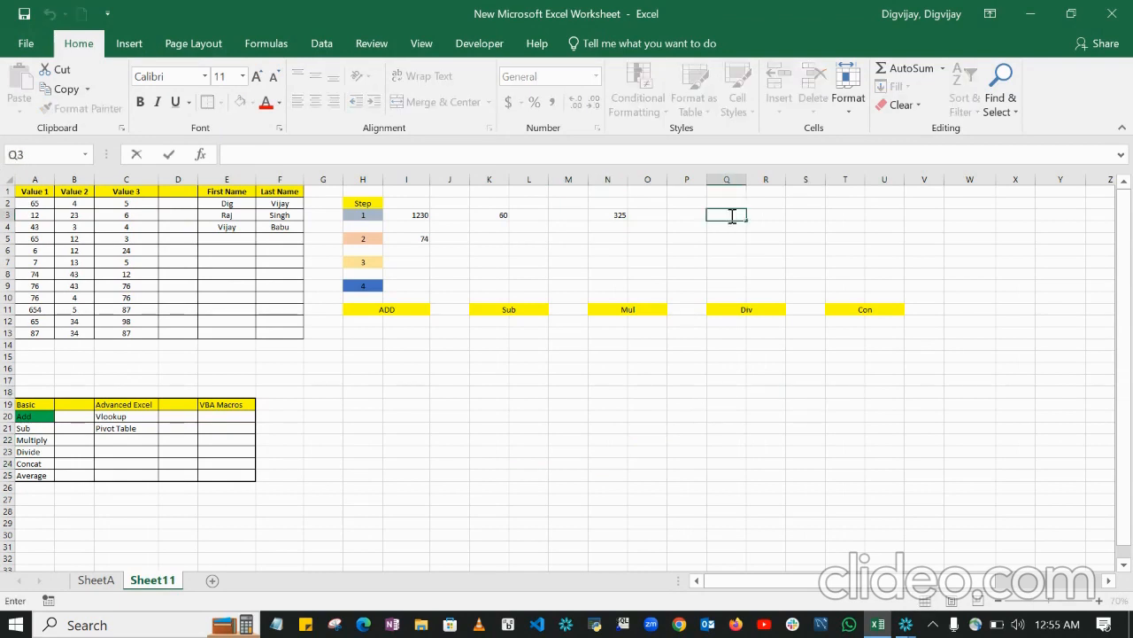
text(=)
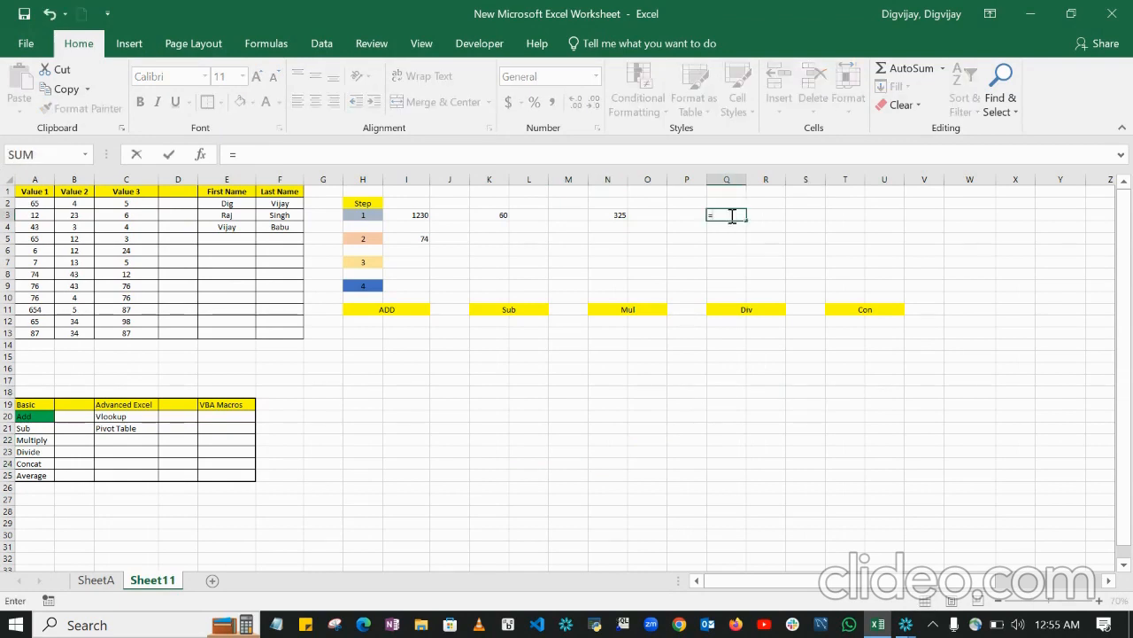
text(()
click(33, 202)
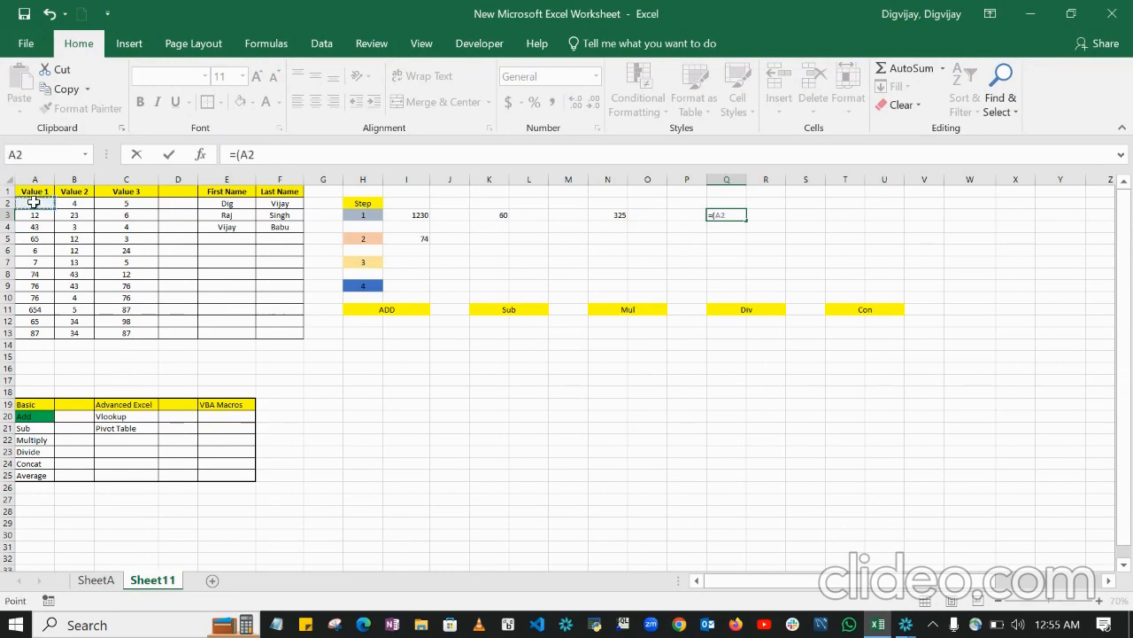
text(/)
click(114, 203)
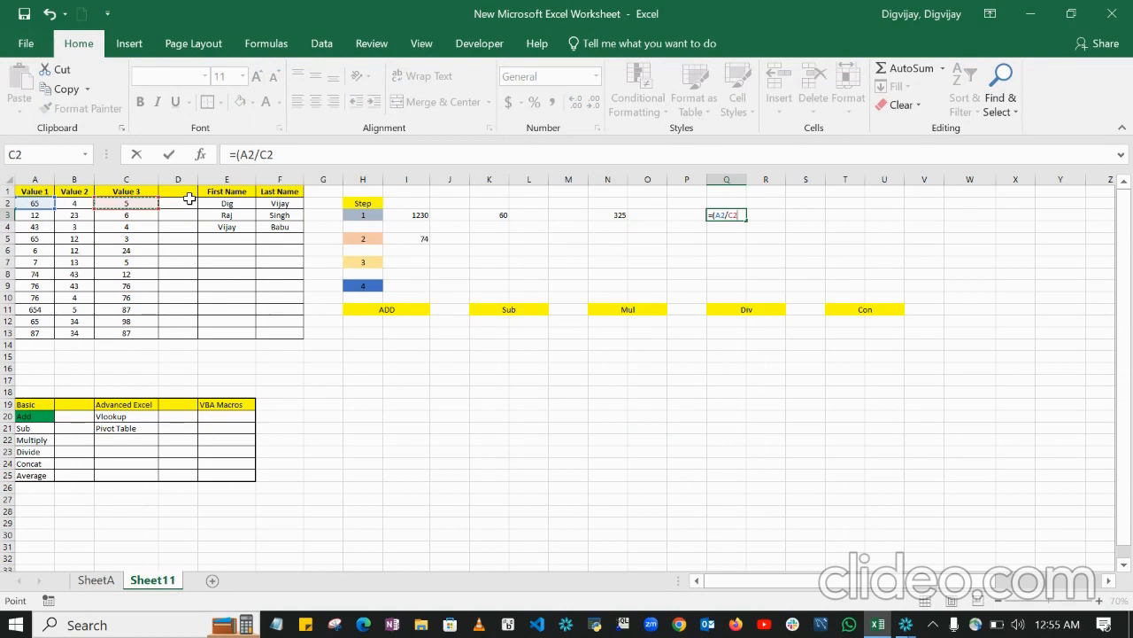
text())
key(Return)
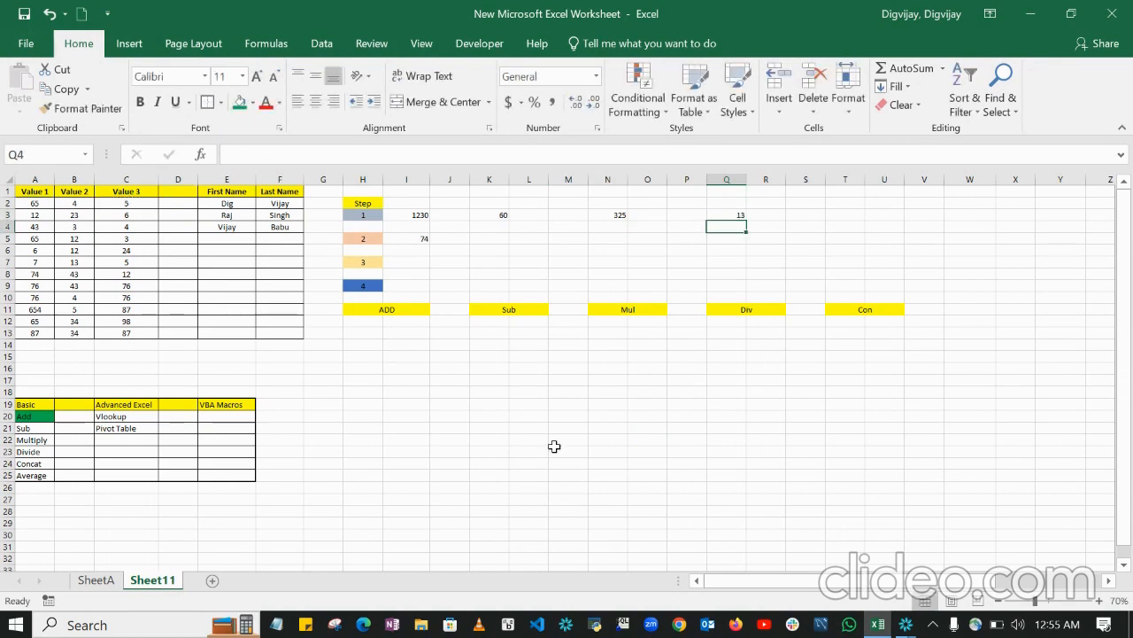
drag(556, 451, 611, 451)
Enter =CONCAT(A2:C2) in cell T3 above the Con label to join the three values of row 2.
click(841, 425)
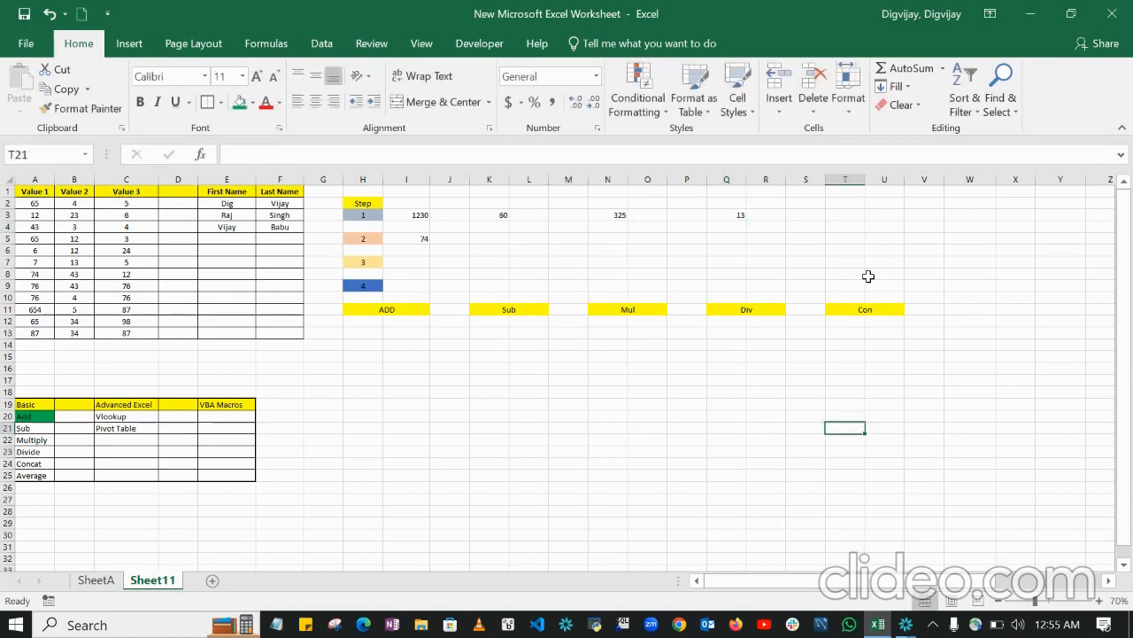
click(839, 214)
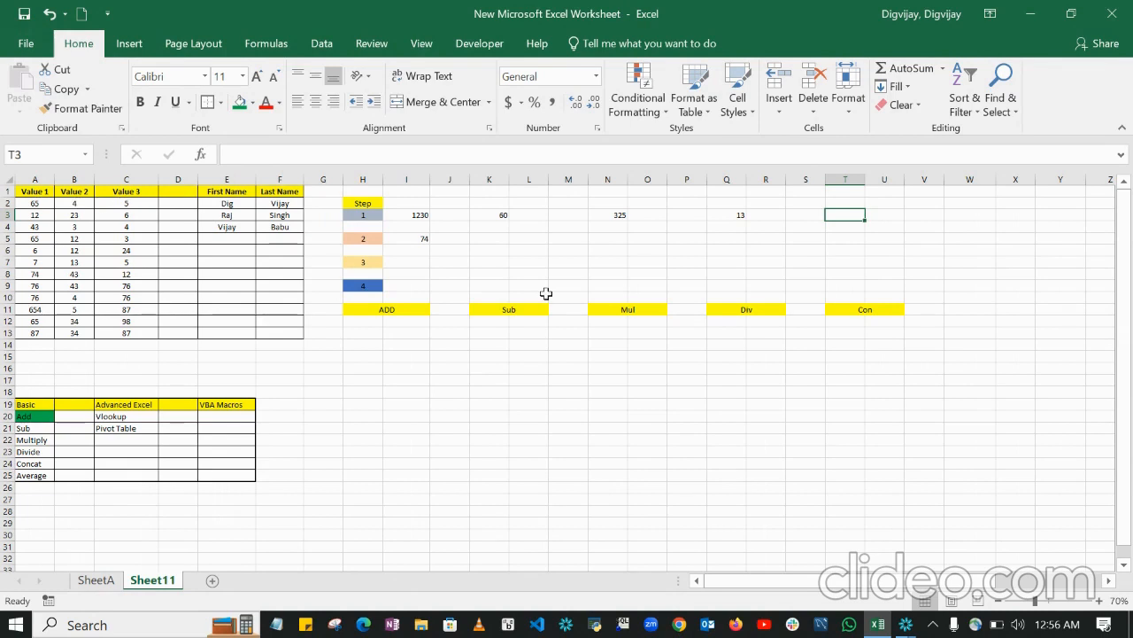
double_click(848, 214)
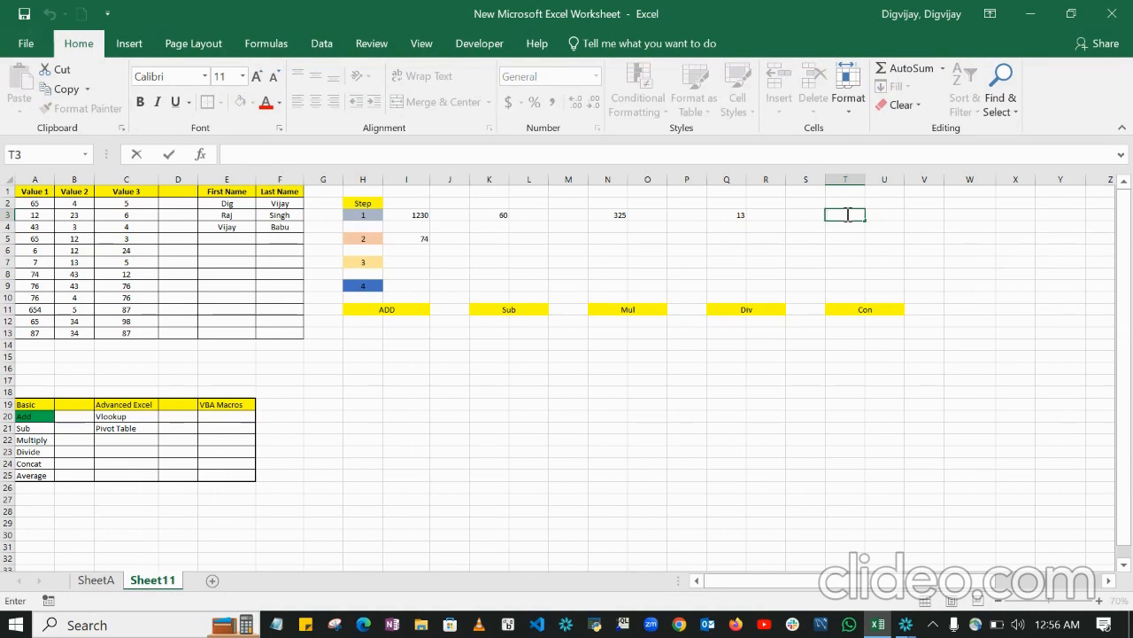
text(=)
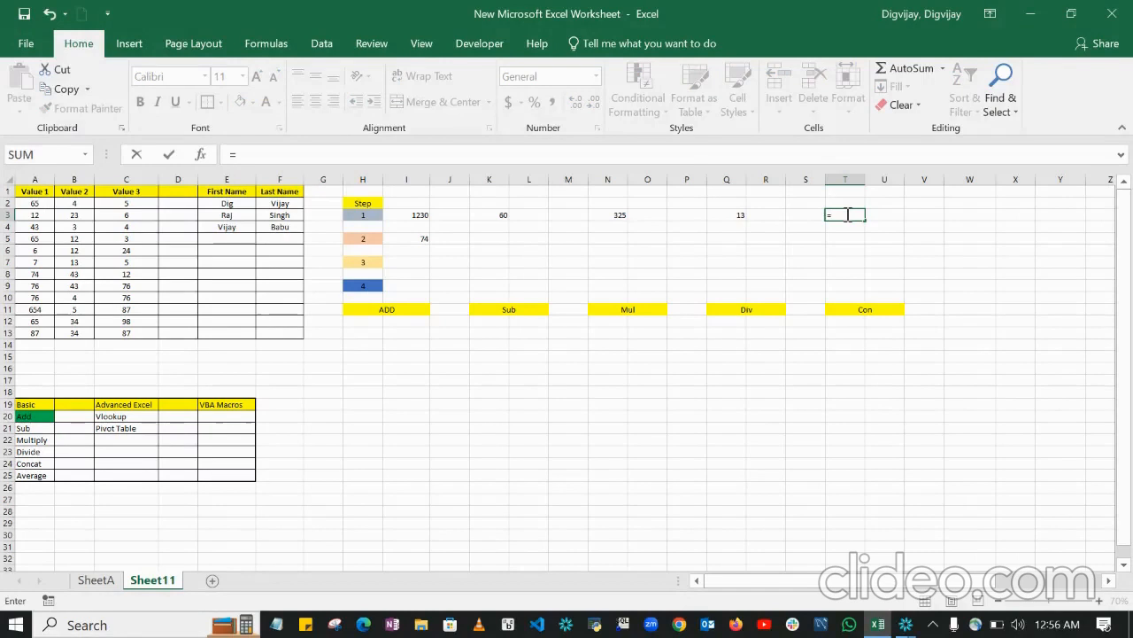
text(CO)
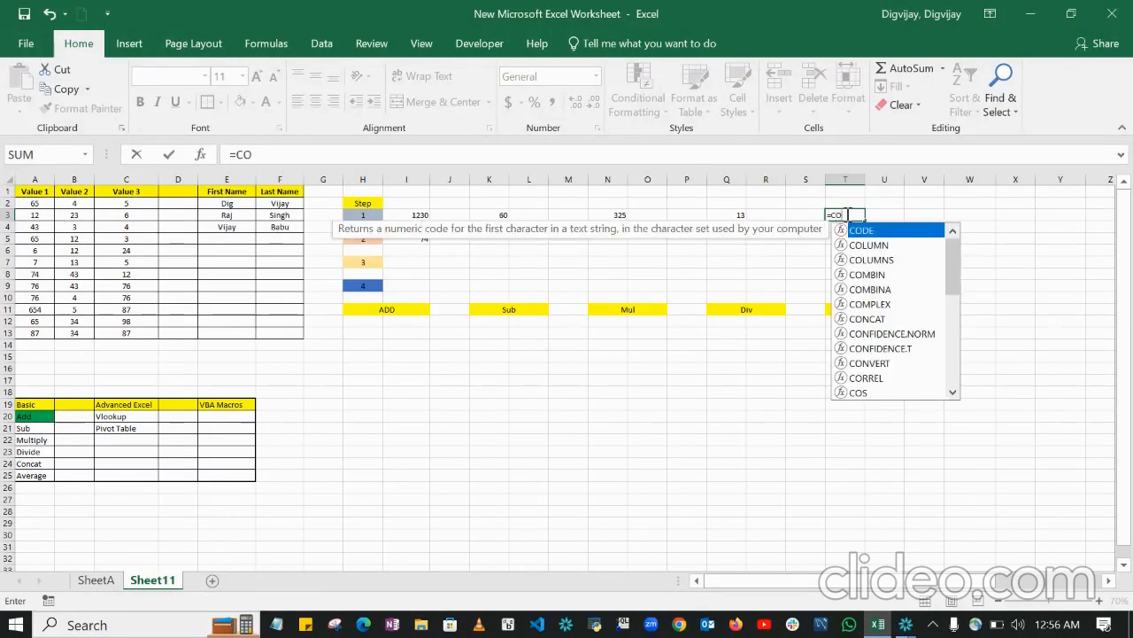
text(NCA)
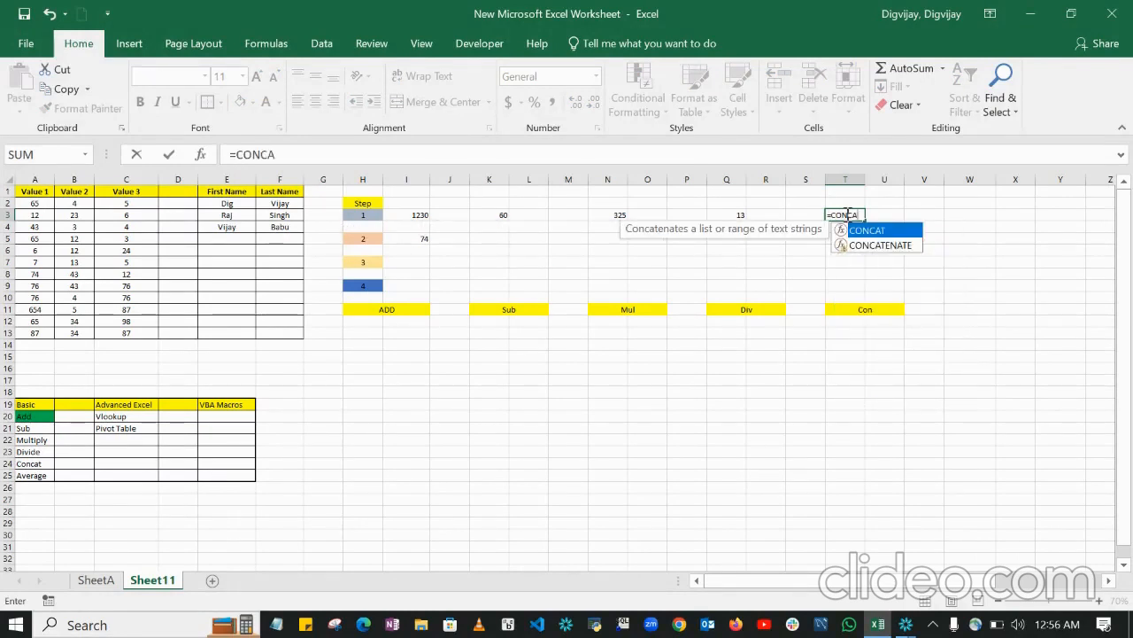
text(T()
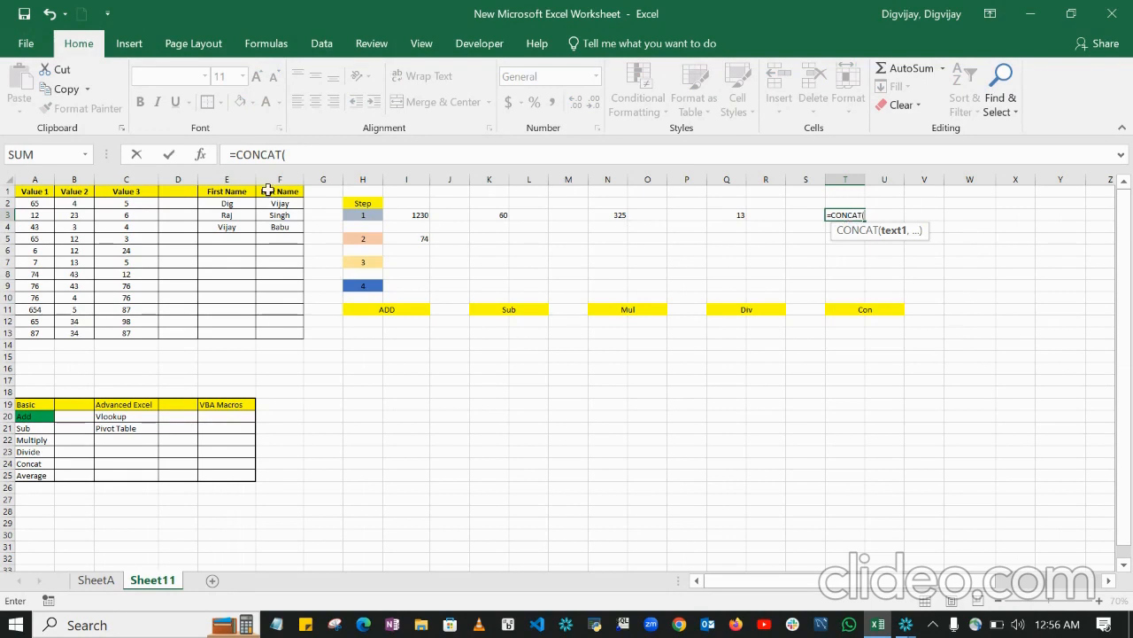
click(31, 202)
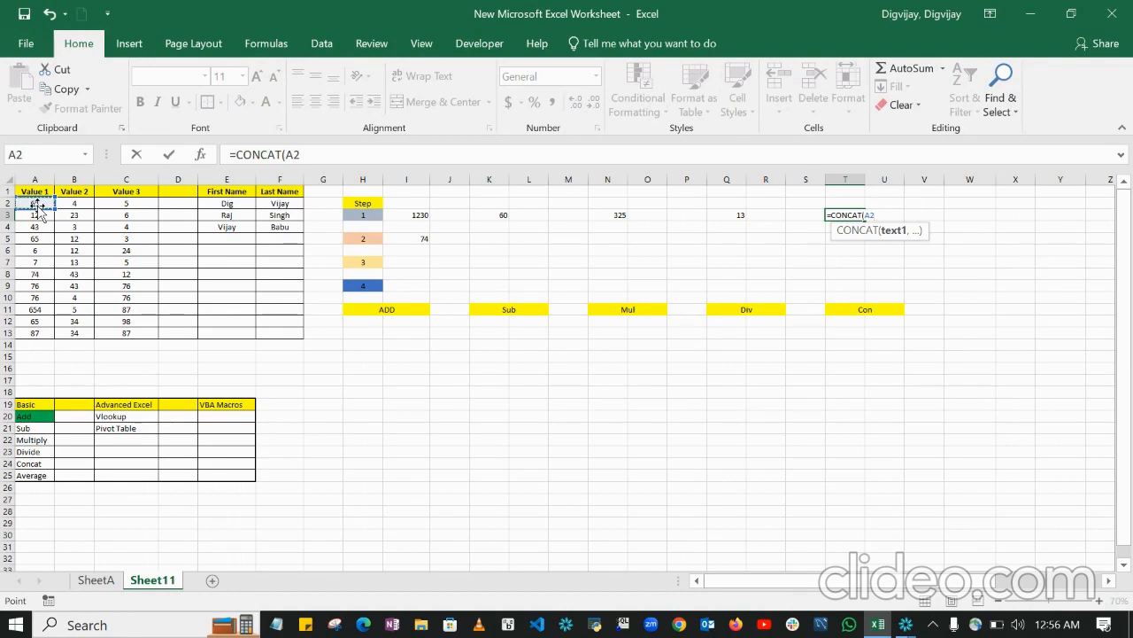
key(shift+Right)
key(shift+Right)
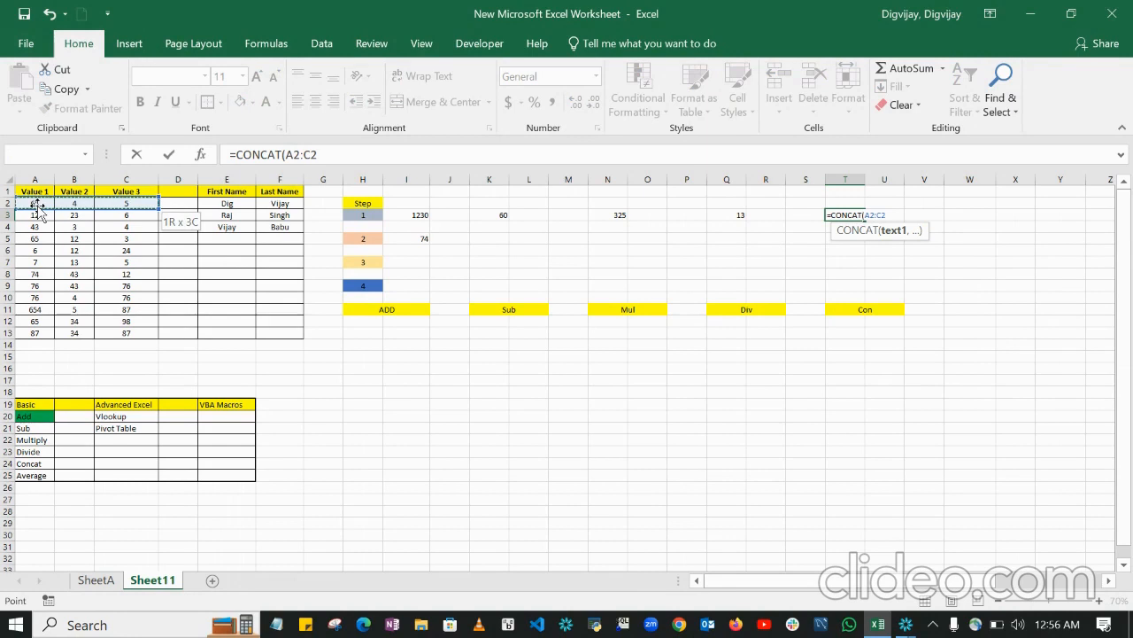
text())
key(Return)
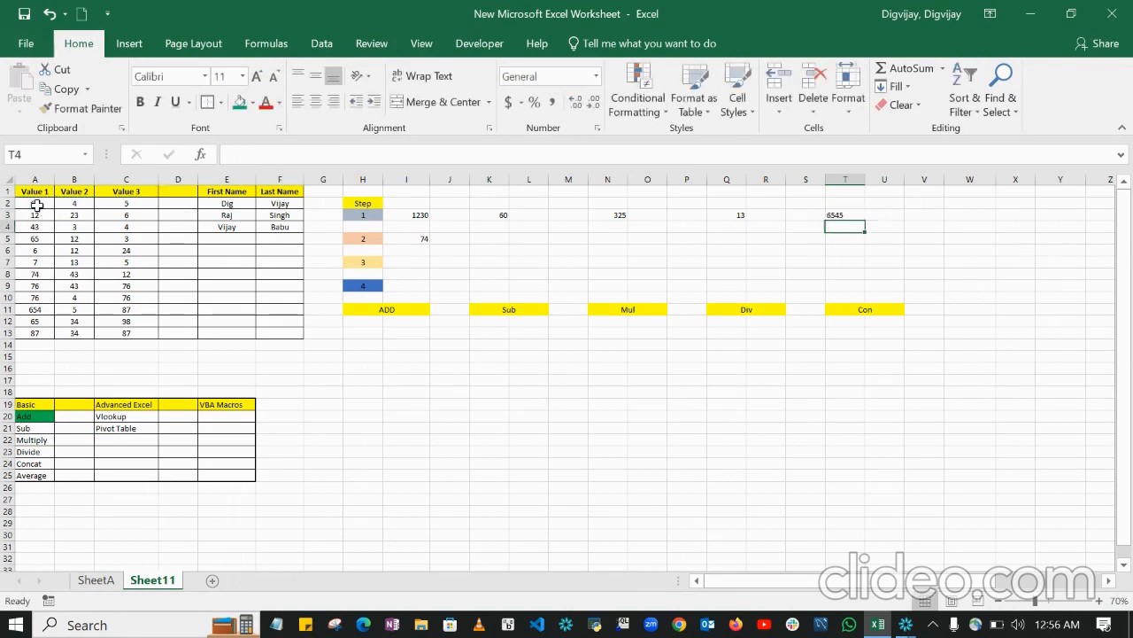
click(567, 452)
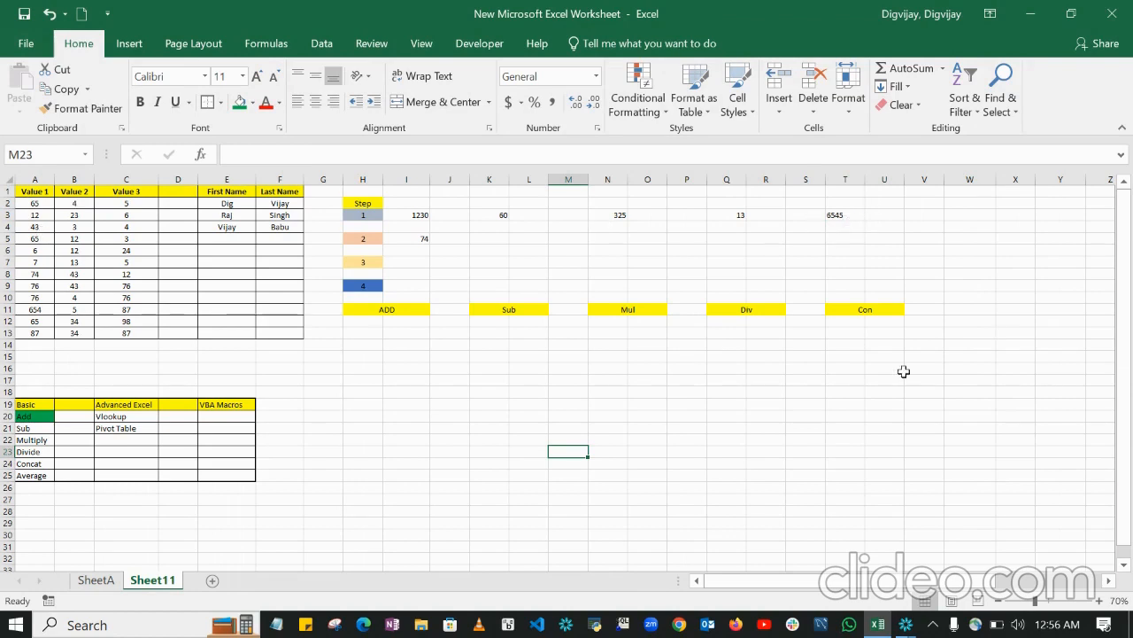
click(907, 415)
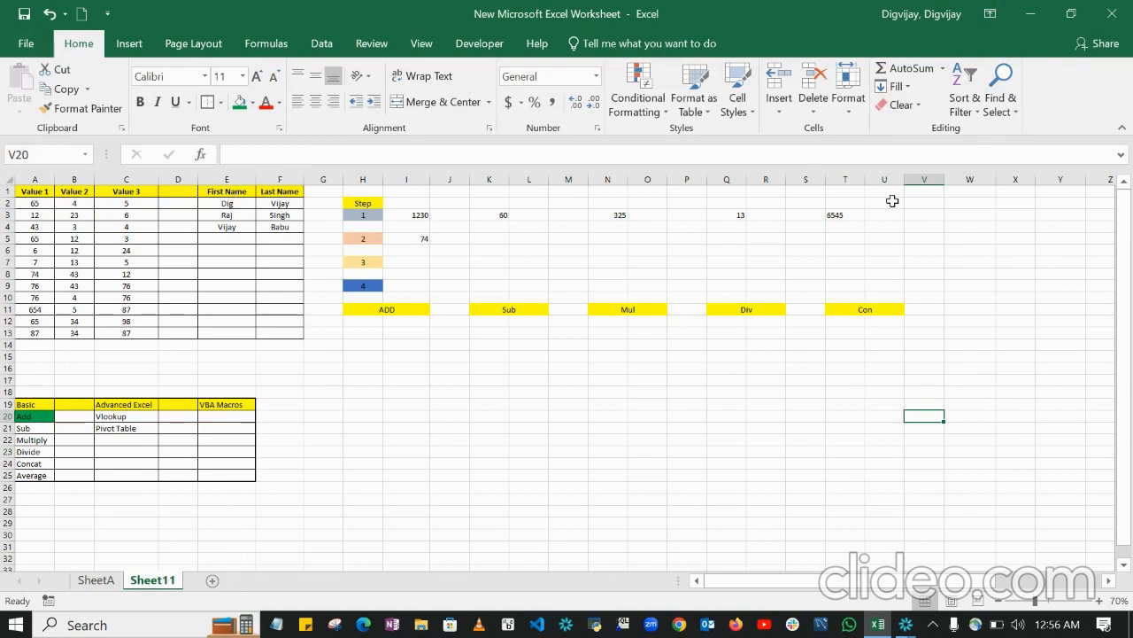
click(455, 412)
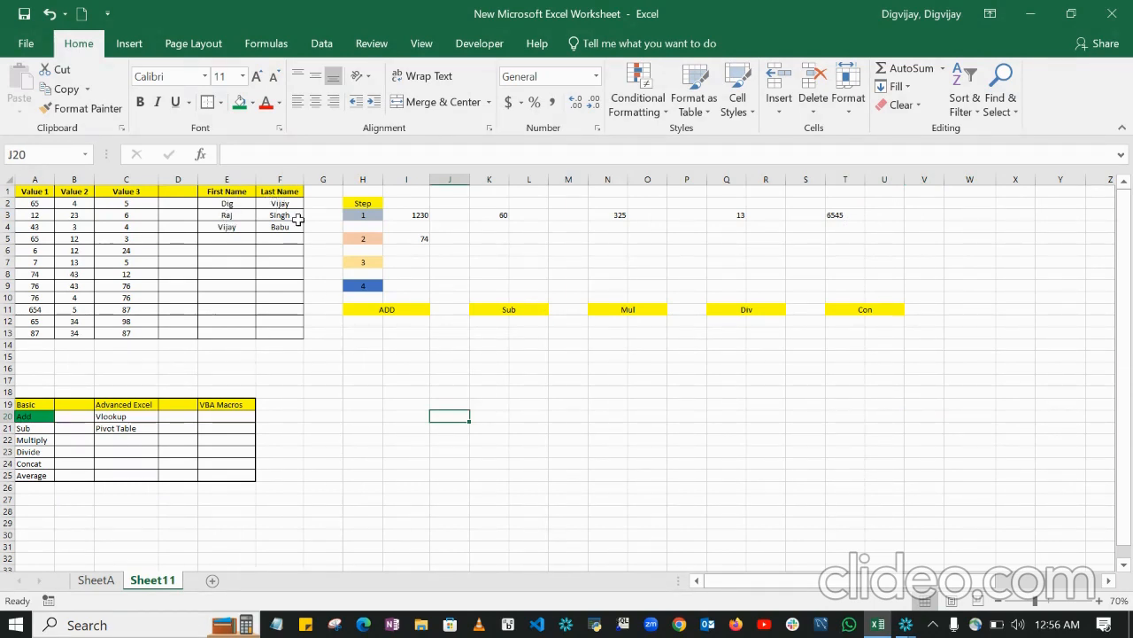
Enter =CONCAT(E2:F2) in cell U3 to join the first and last name of row 2 without a space.
click(881, 214)
text(=)
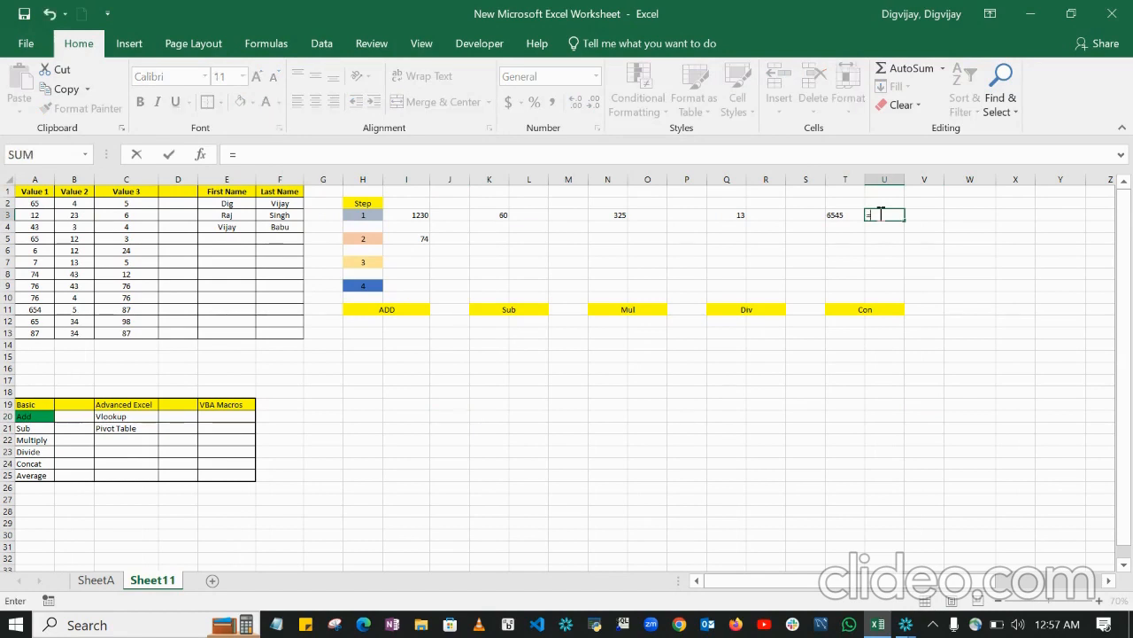
text(CONCAT)
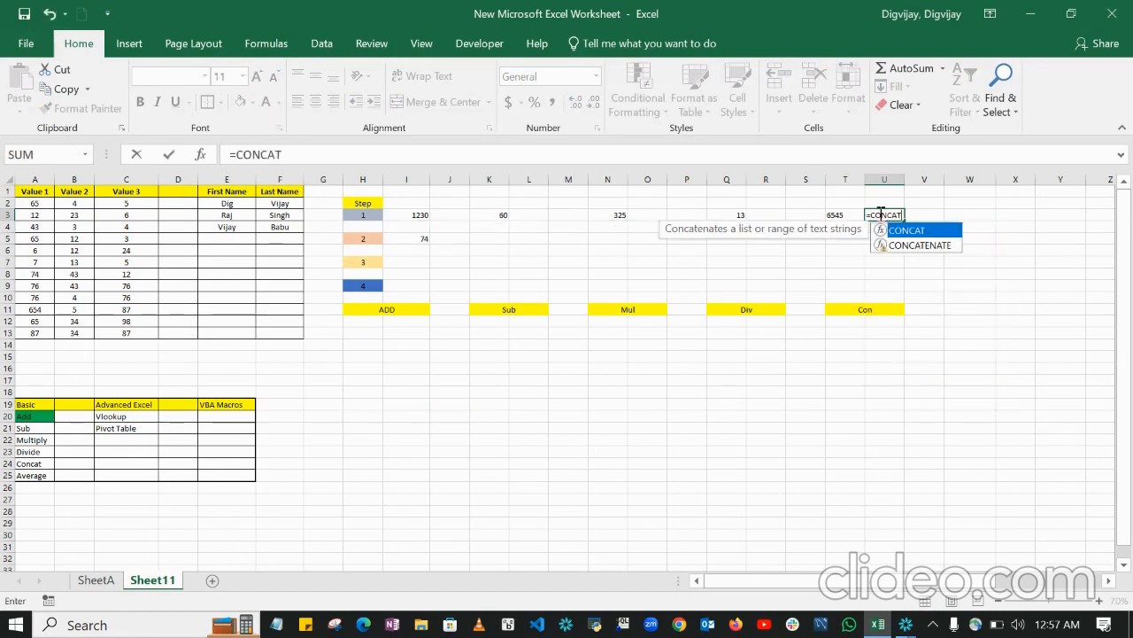
text(()
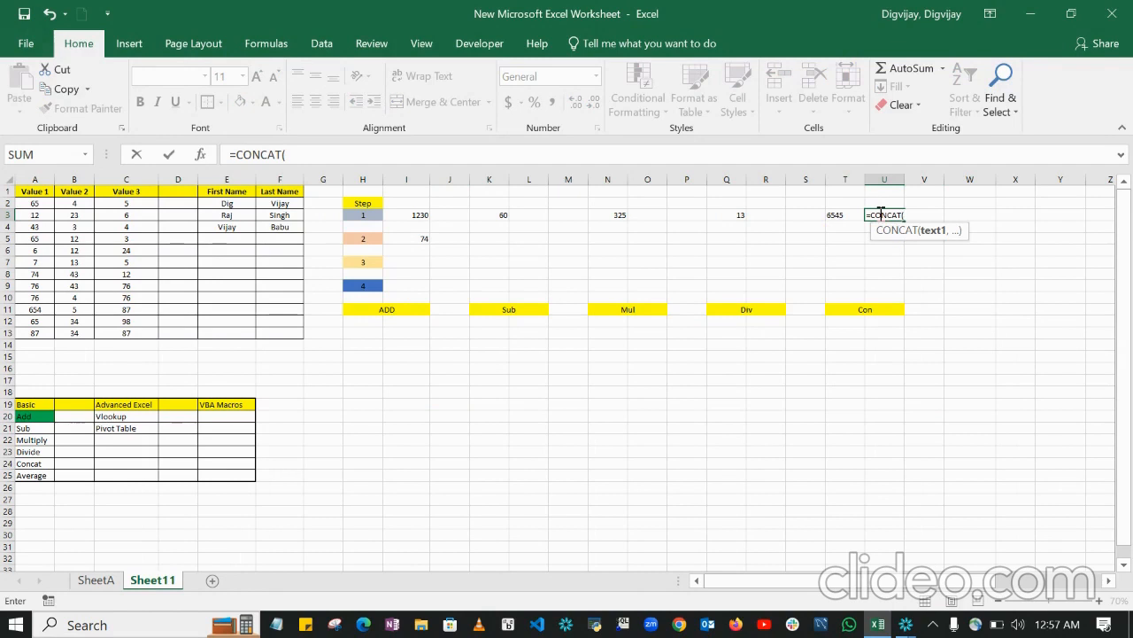
click(217, 202)
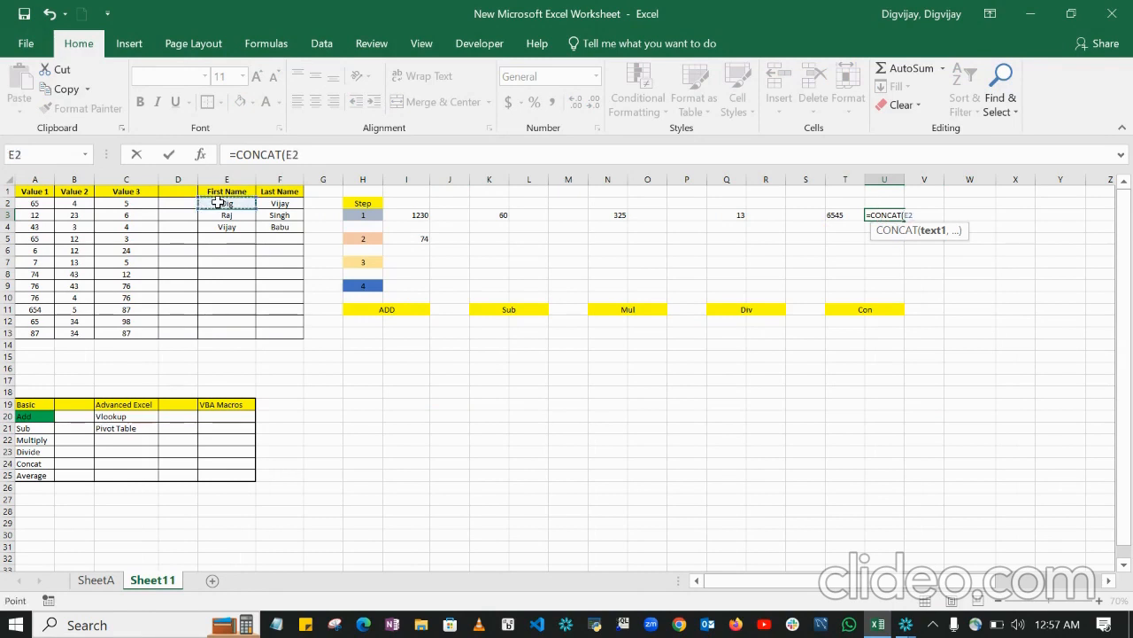
key(shift+Right)
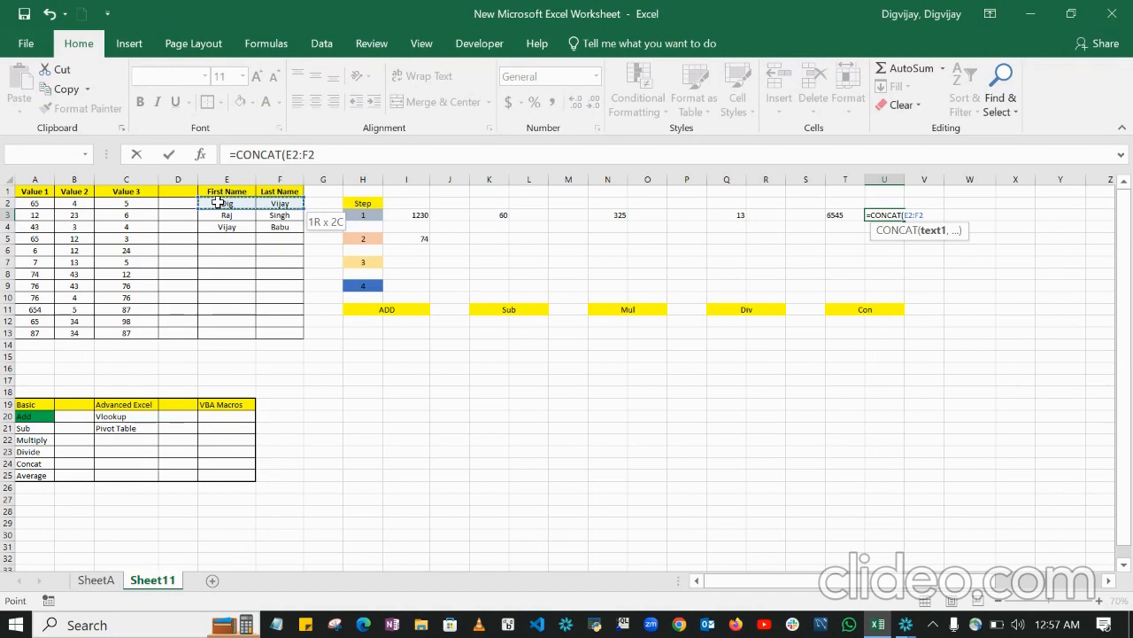
key(ctrl+Return)
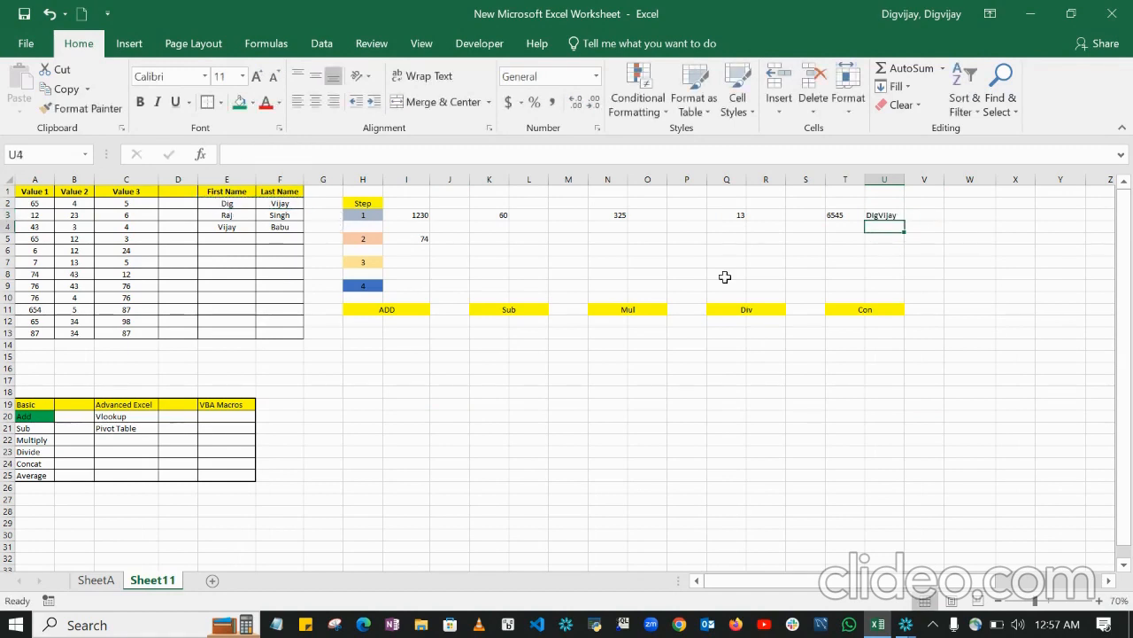
click(679, 514)
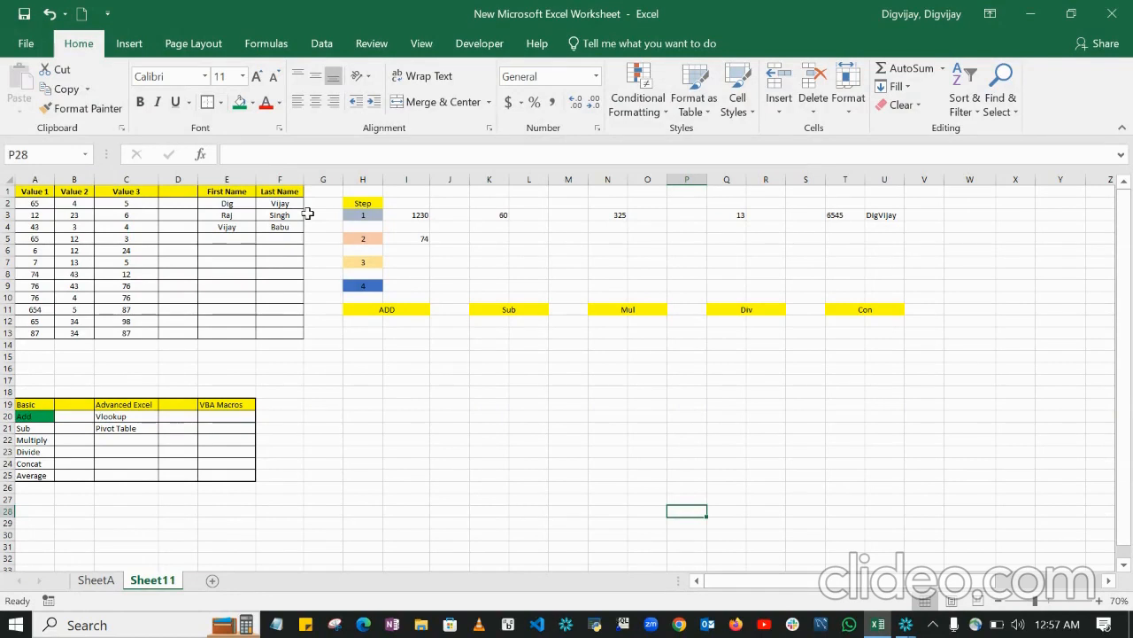
Enter =CONCAT(E2,"") in cell V3, using the row 2 first name and an empty text as arguments.
double_click(928, 216)
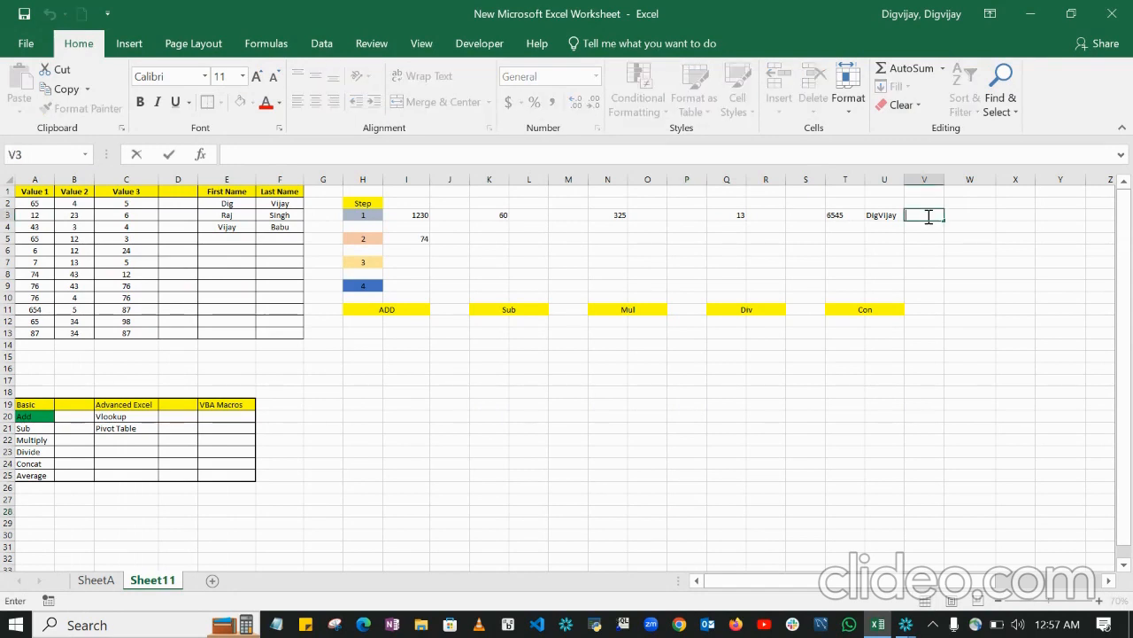
text(=)
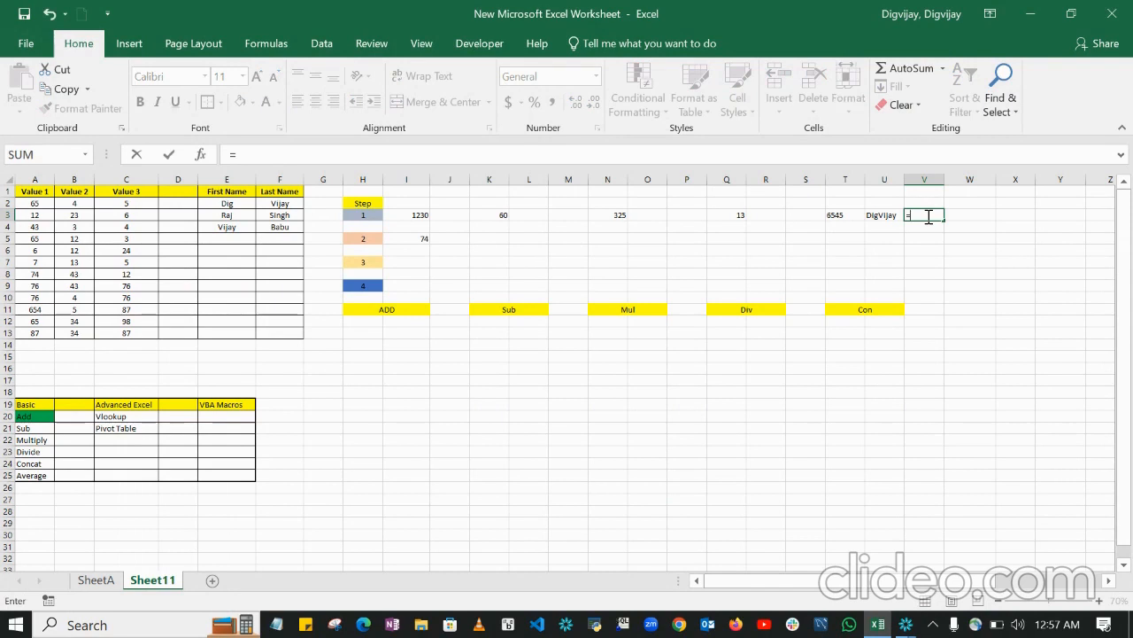
text(CONCA)
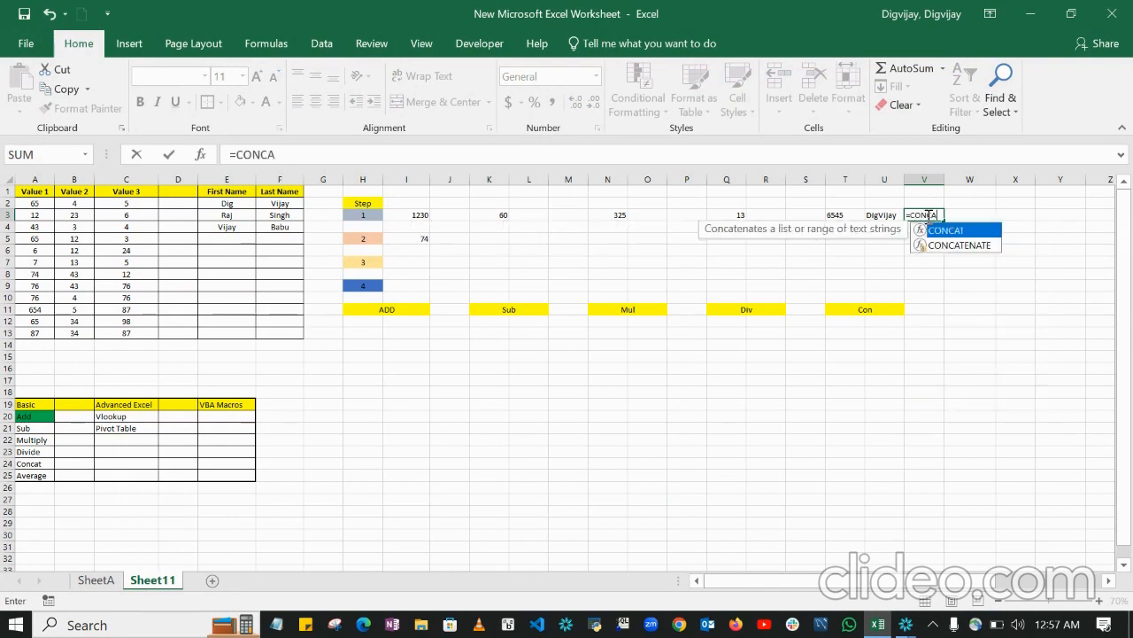
text(T()
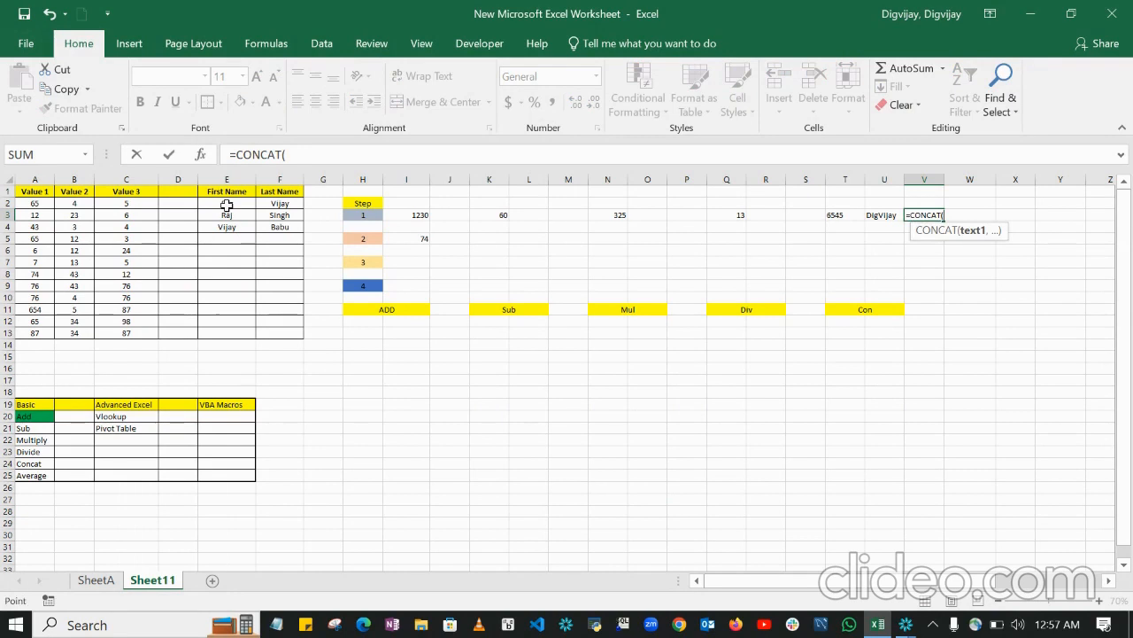
click(223, 202)
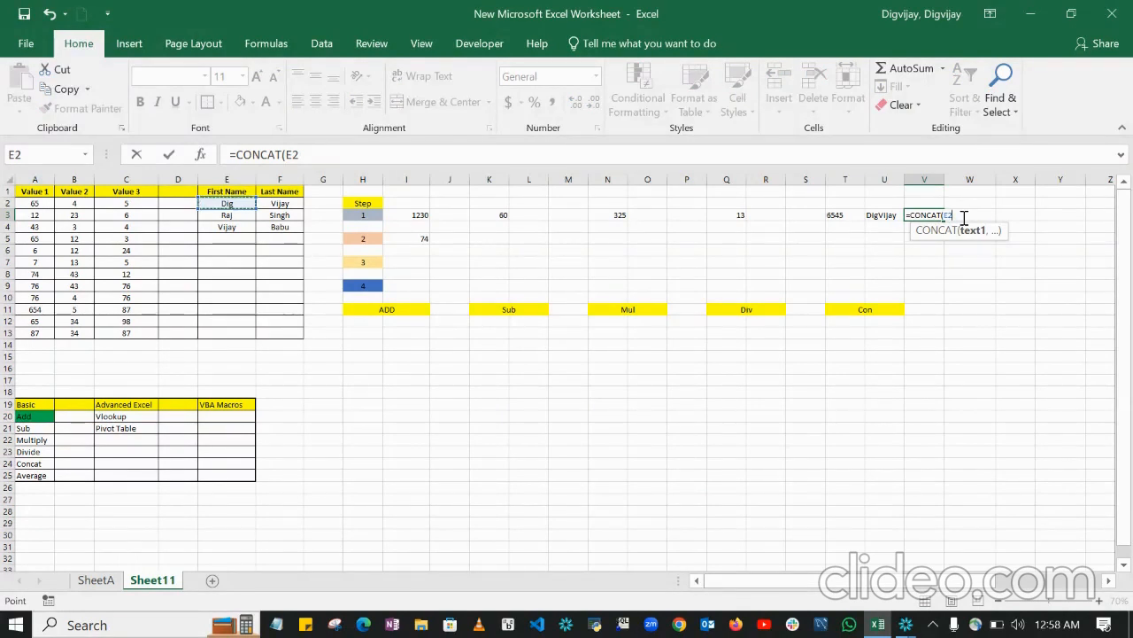
key(shift+Right)
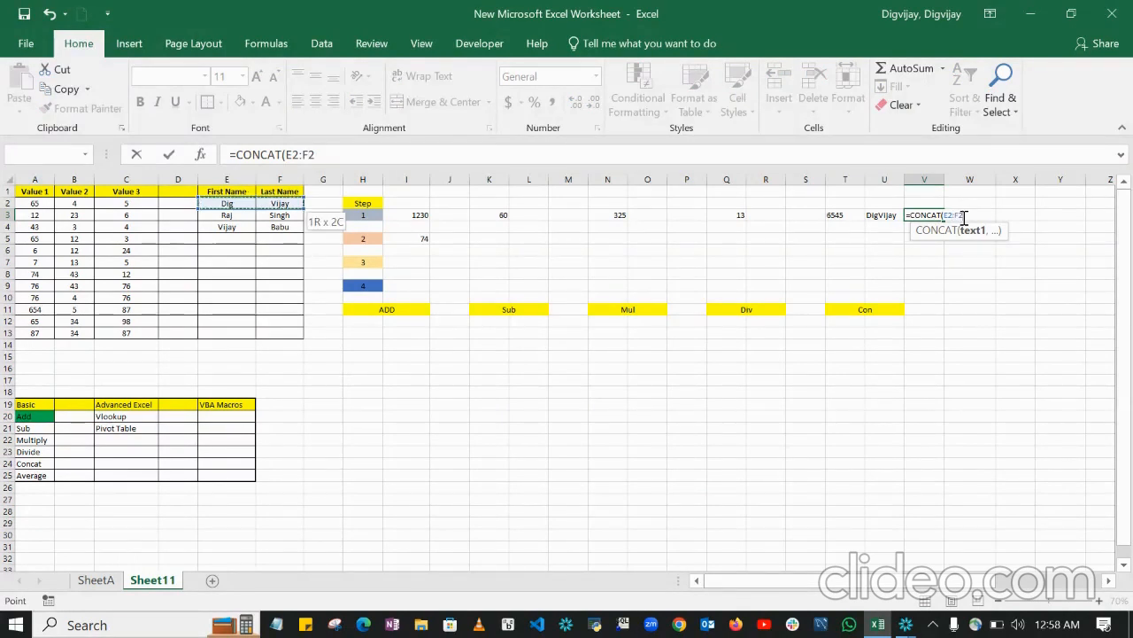
key(BackSpace)
key(BackSpace)
key(BackSpace)
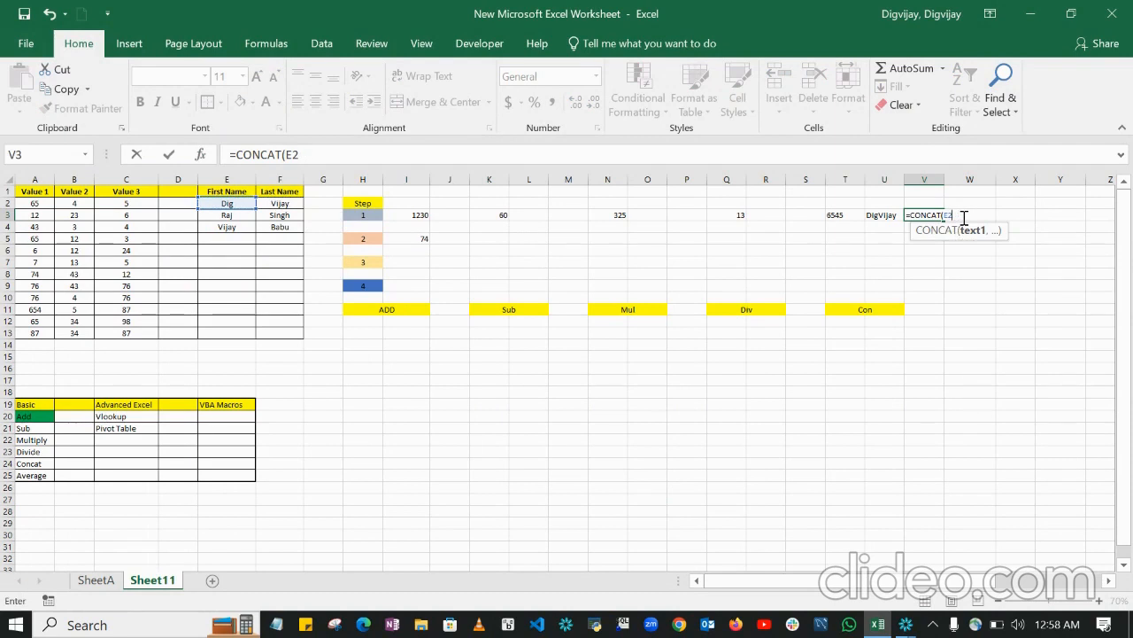
text(,)
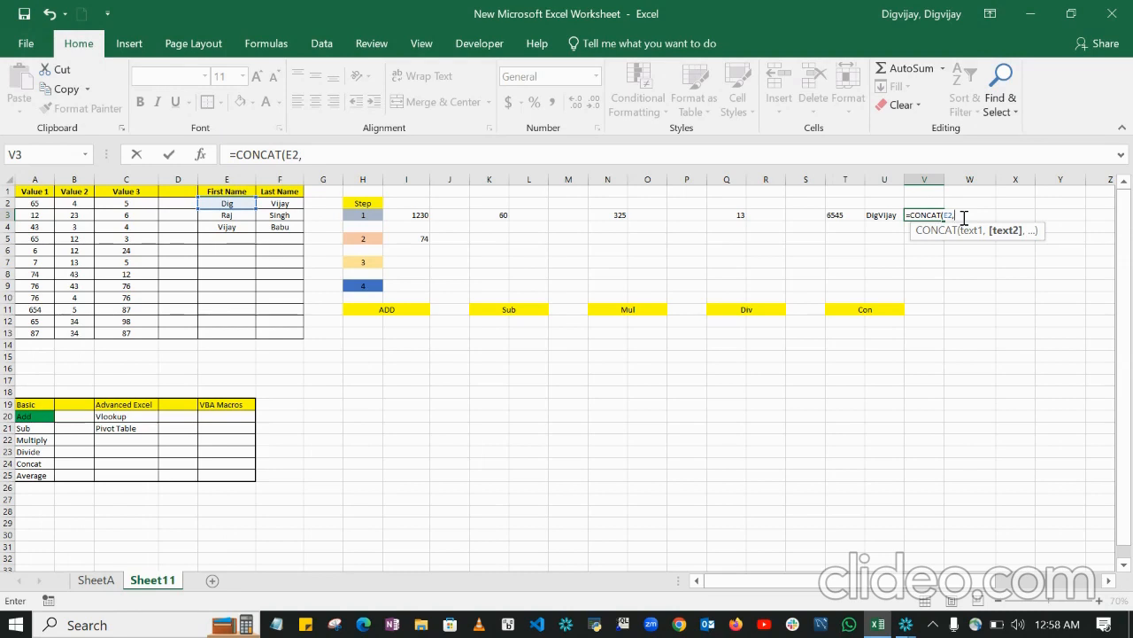
text("")
key(Left)
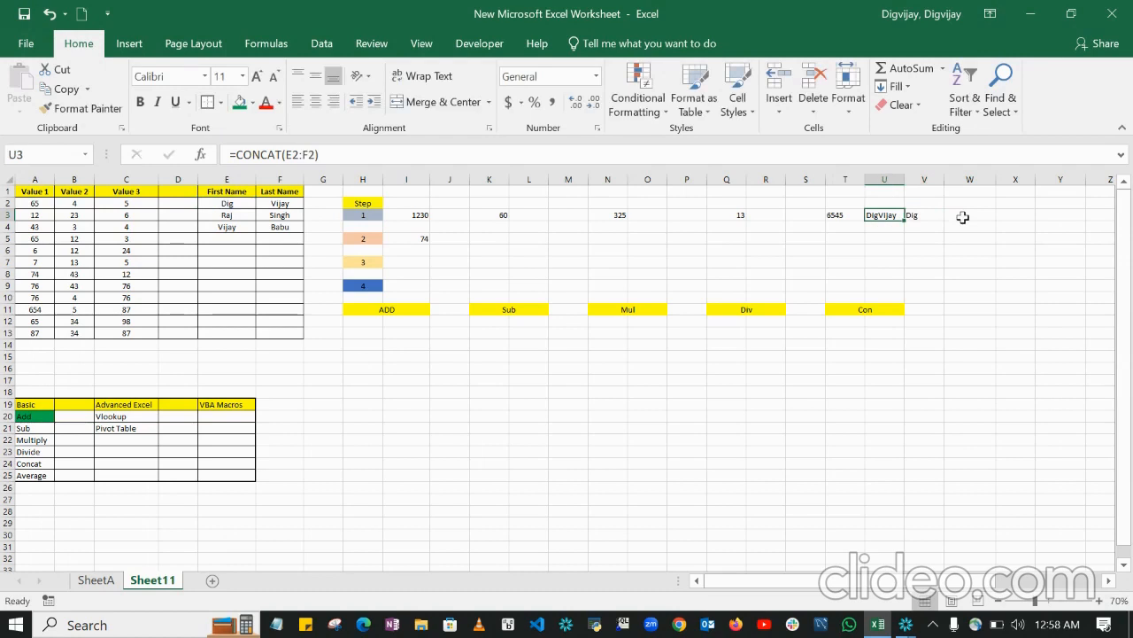
Change the formula in cell V3 to =CONCAT(E2," ",F2) to join the first and last name with a space.
click(936, 215)
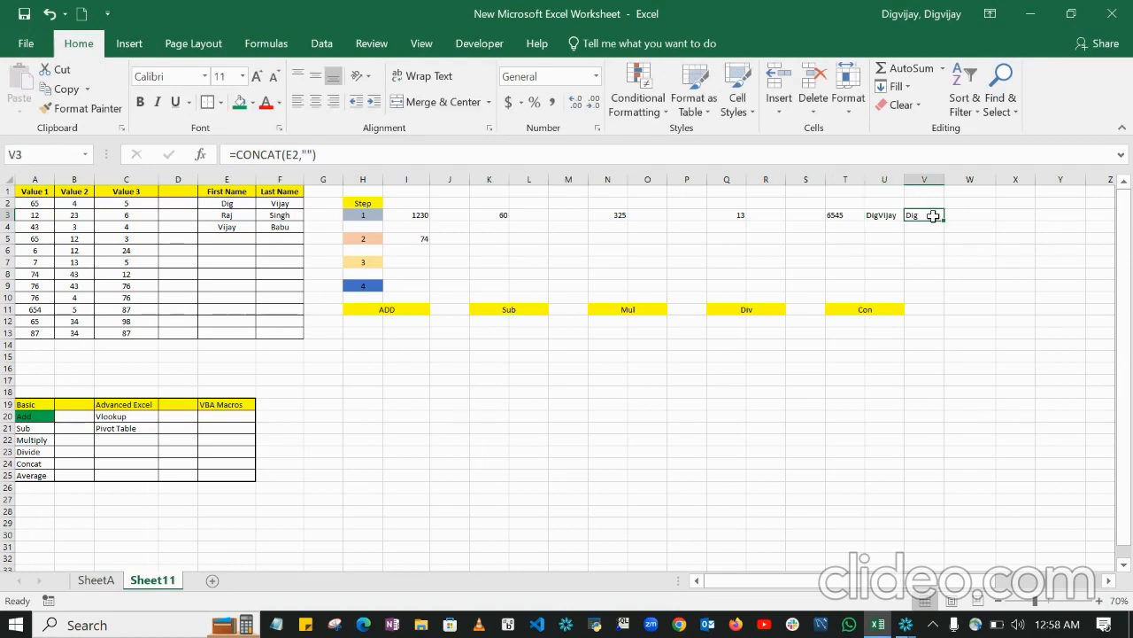
click(307, 155)
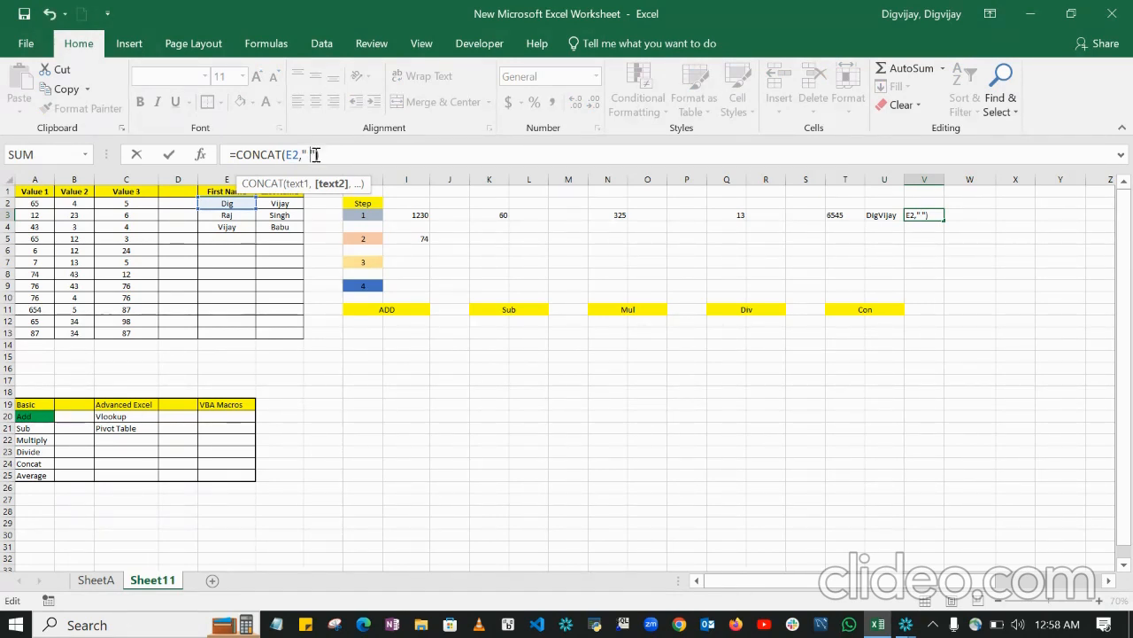
text(,)
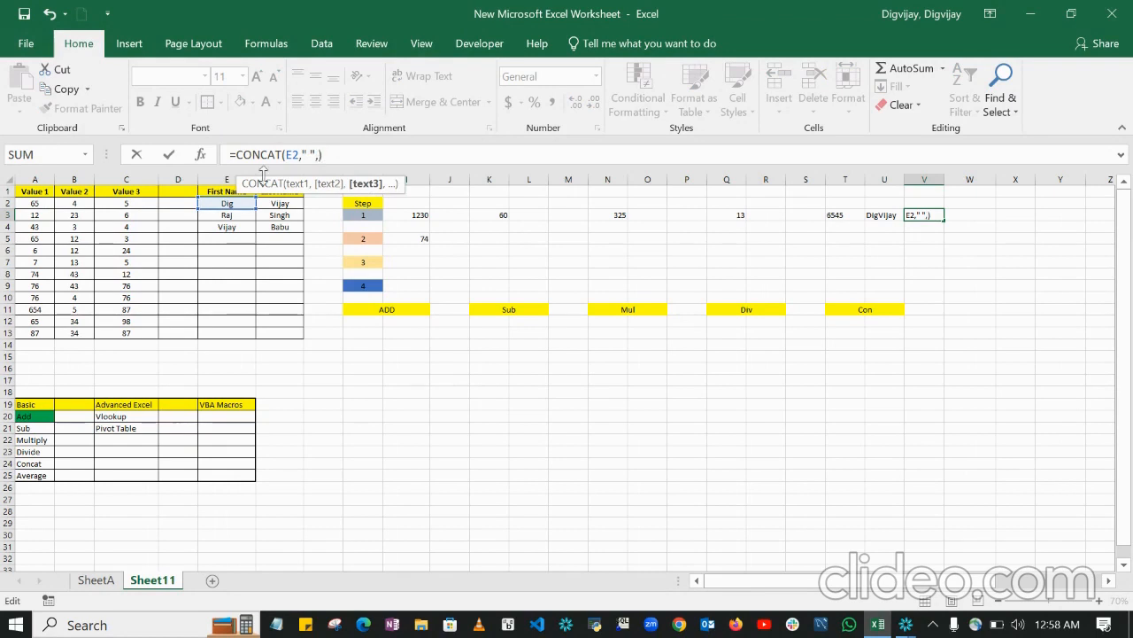
click(276, 204)
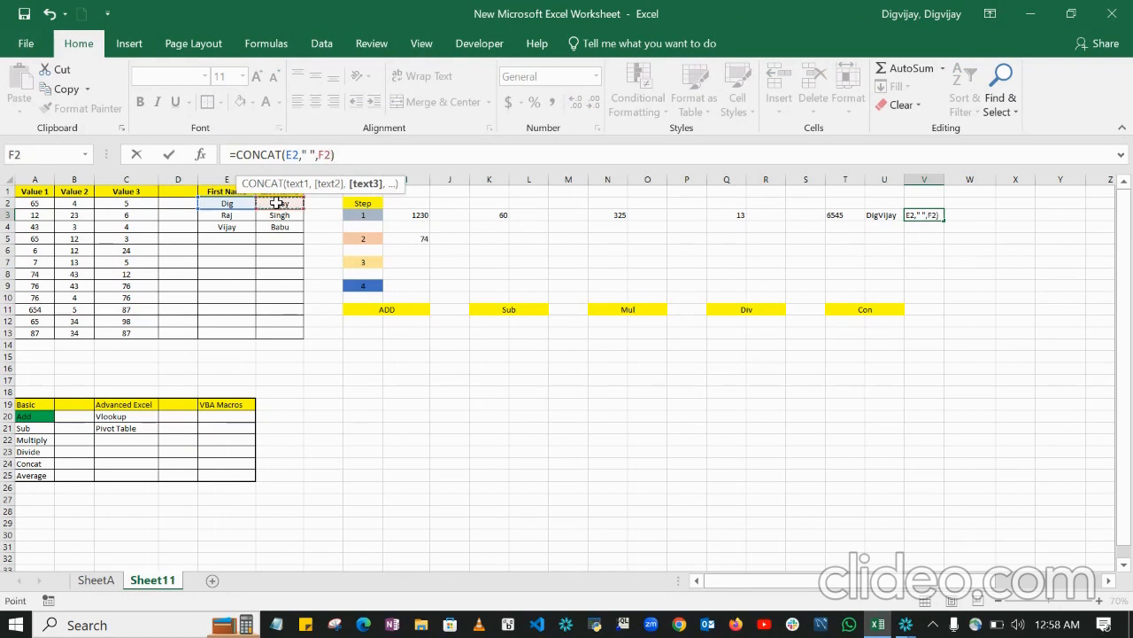
click(354, 157)
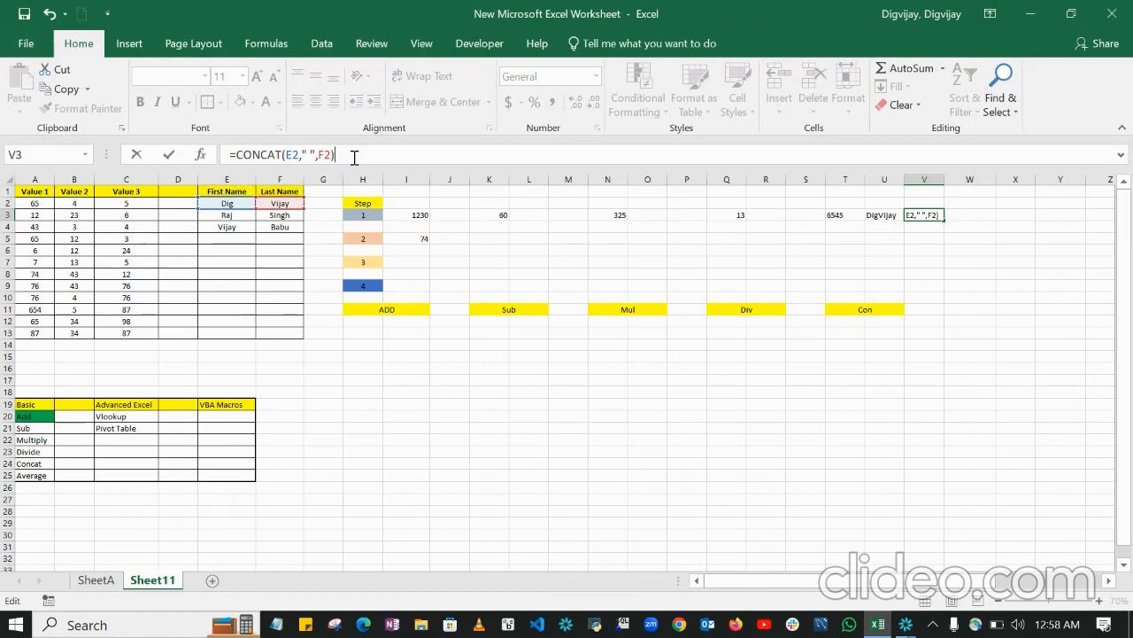
key(Return)
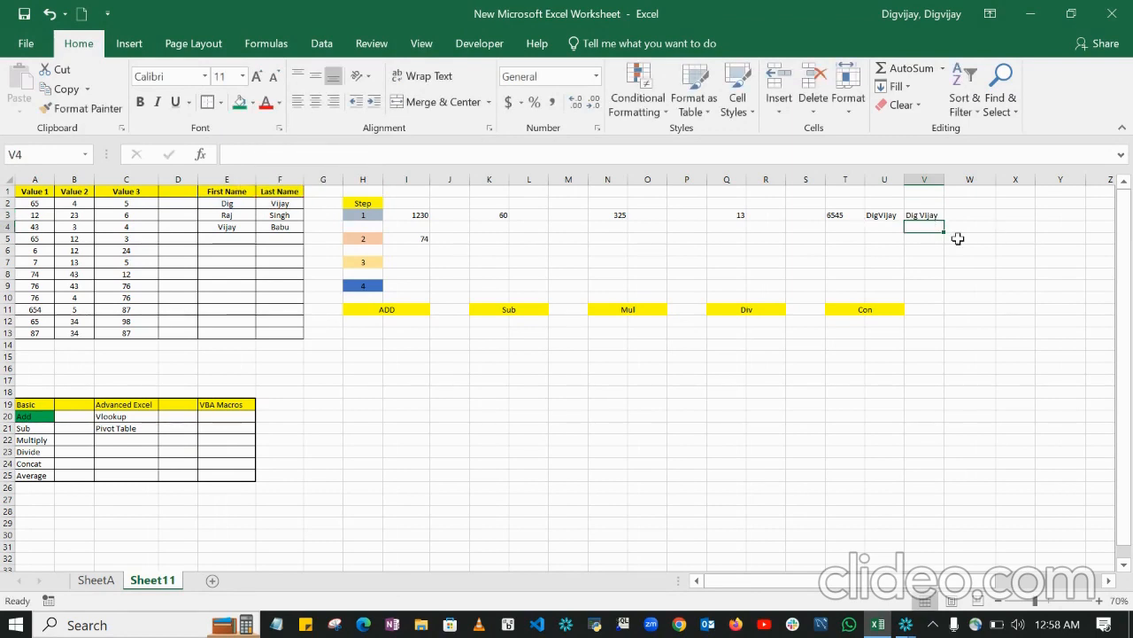
Copy the Average label from cell A25 into X11 and fill the copied label's cell with yellow.
click(972, 282)
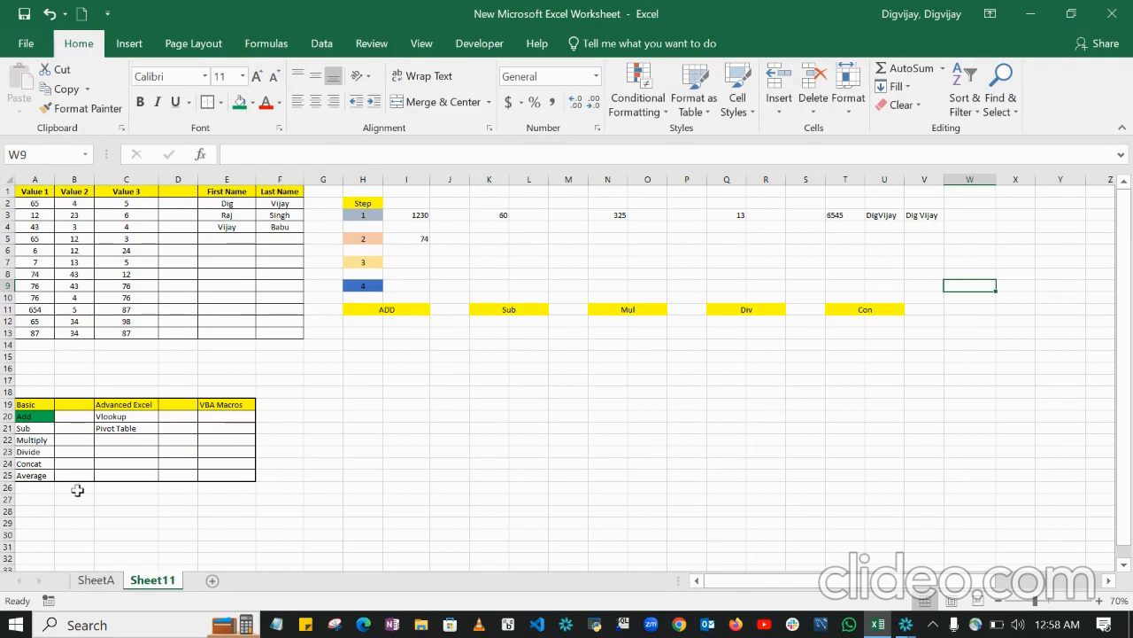
click(32, 476)
key(ctrl+c)
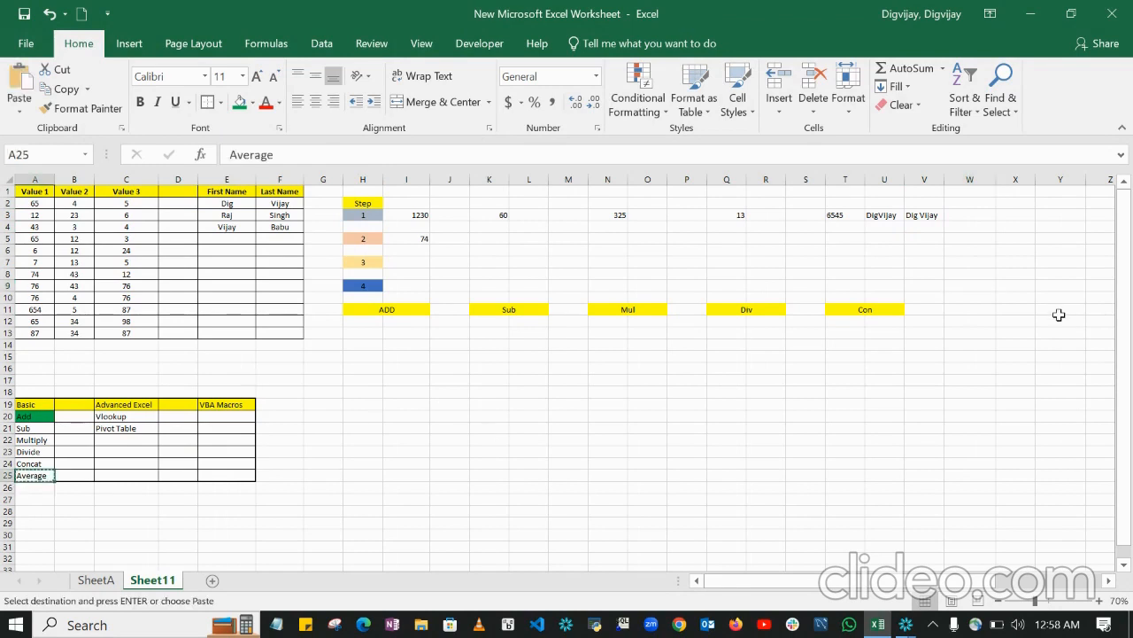
click(1016, 309)
key(ctrl+v)
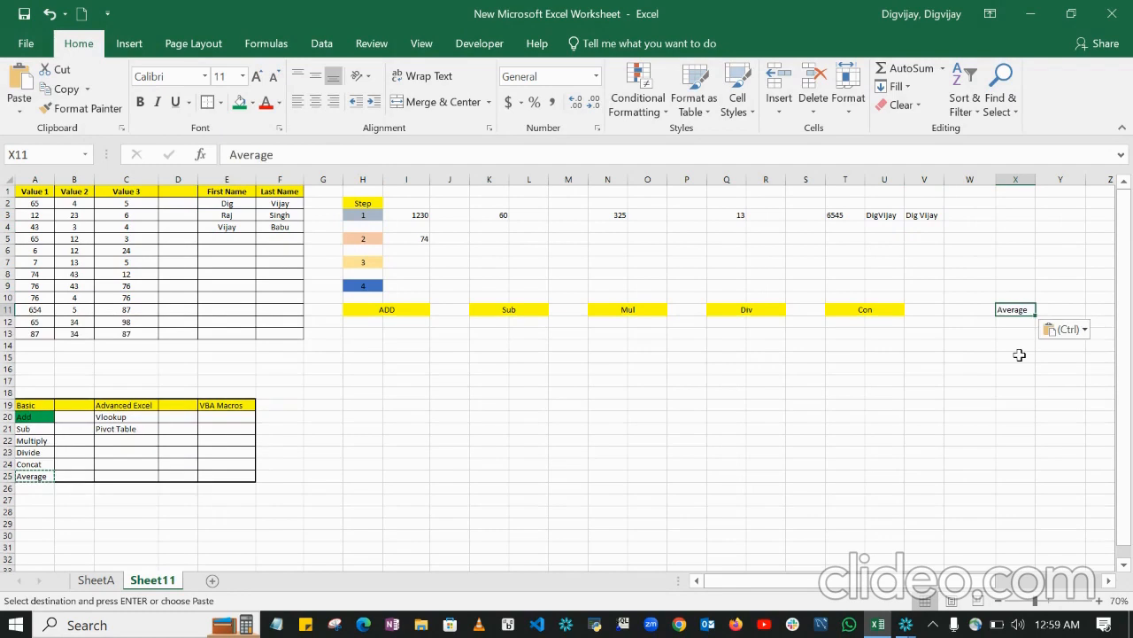
click(252, 102)
click(281, 235)
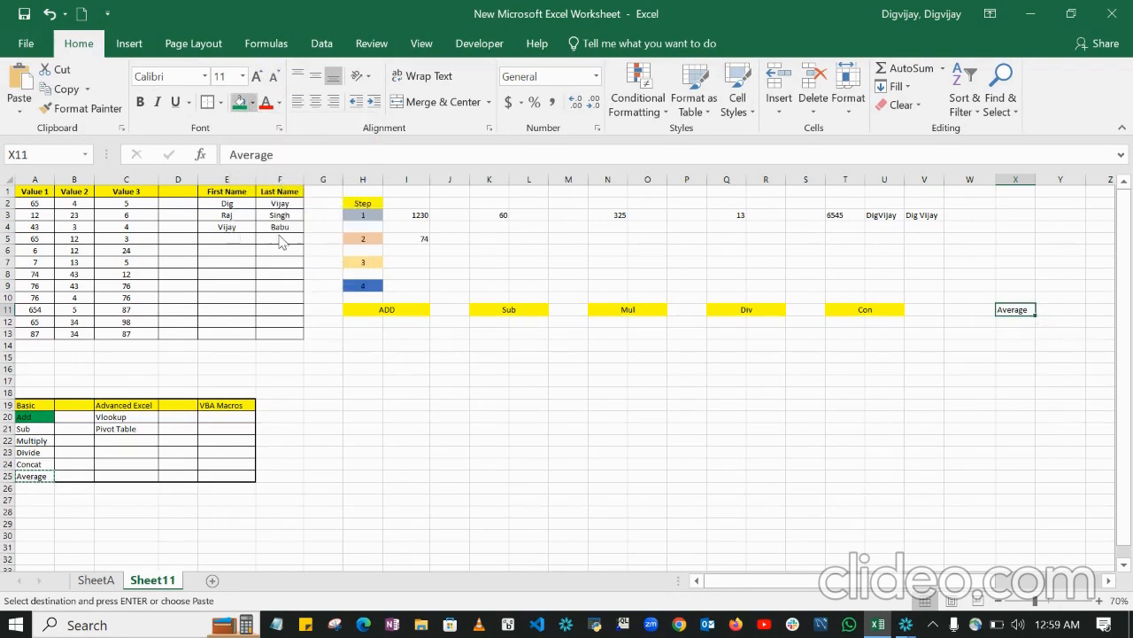
click(766, 464)
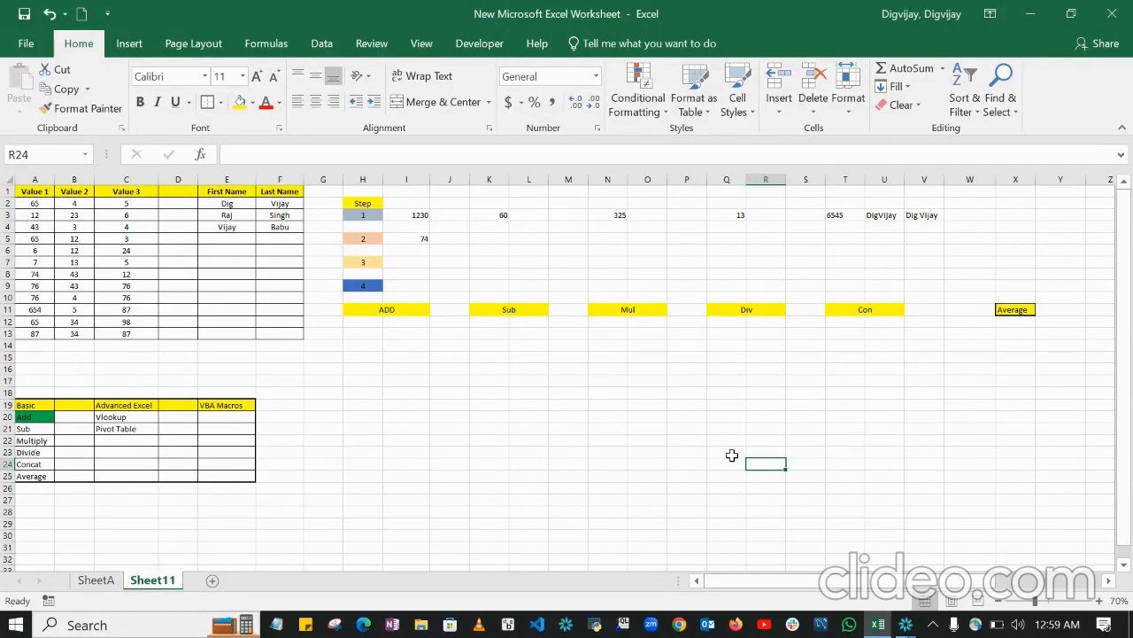
Enter =AVERAGE(A2:C2) in cell X3 above the Average label to average the three values of row 2.
click(1014, 217)
text(=)
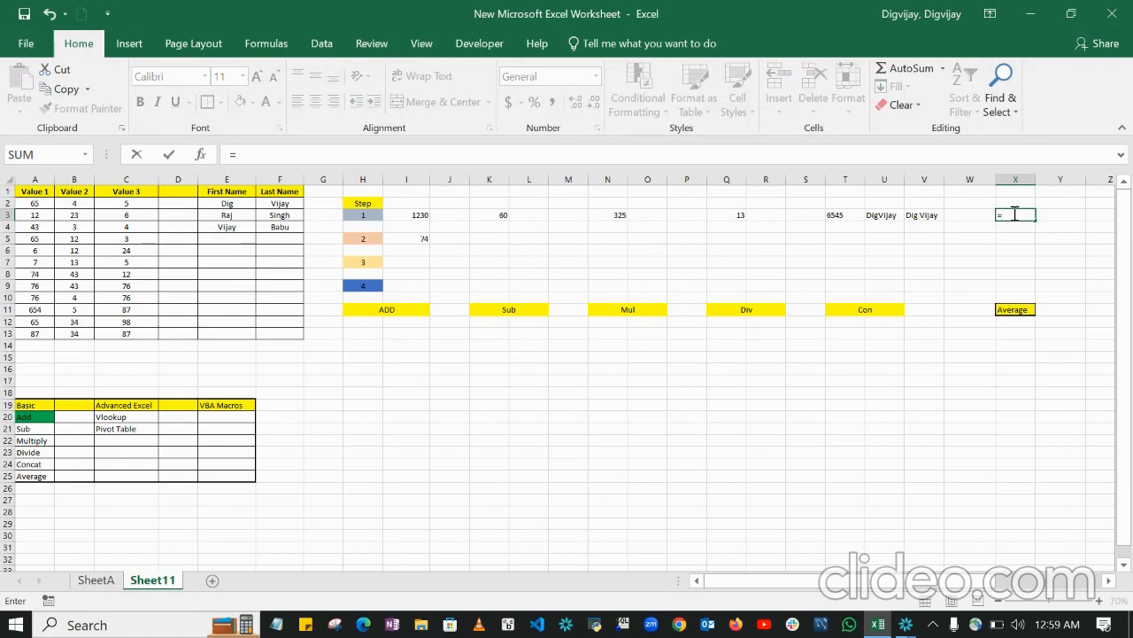
text(AV)
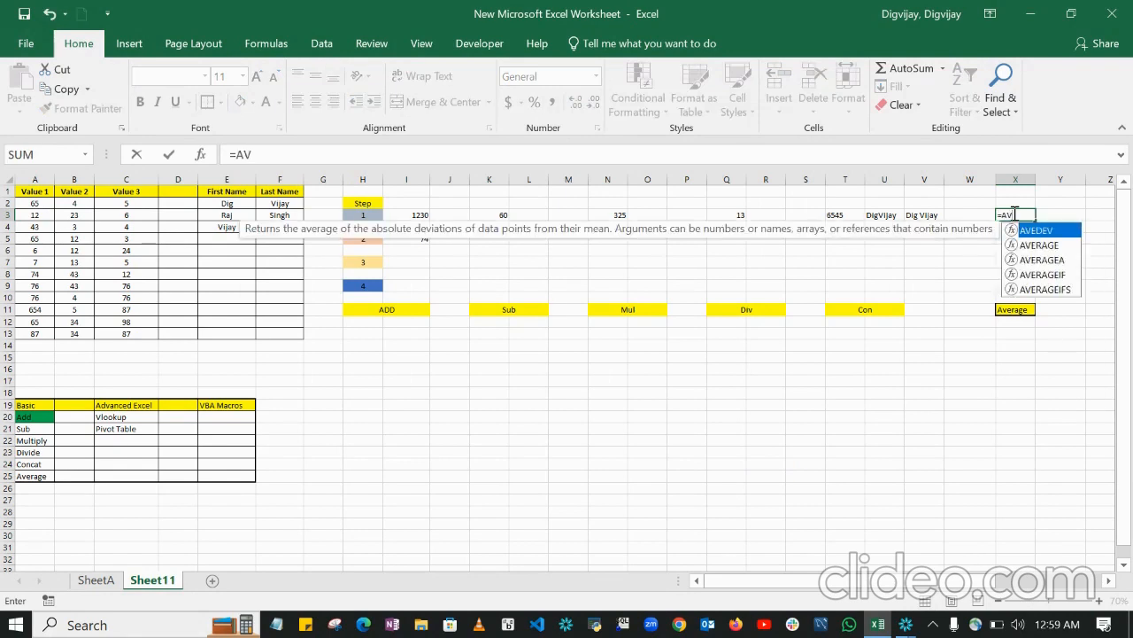
text(ERA)
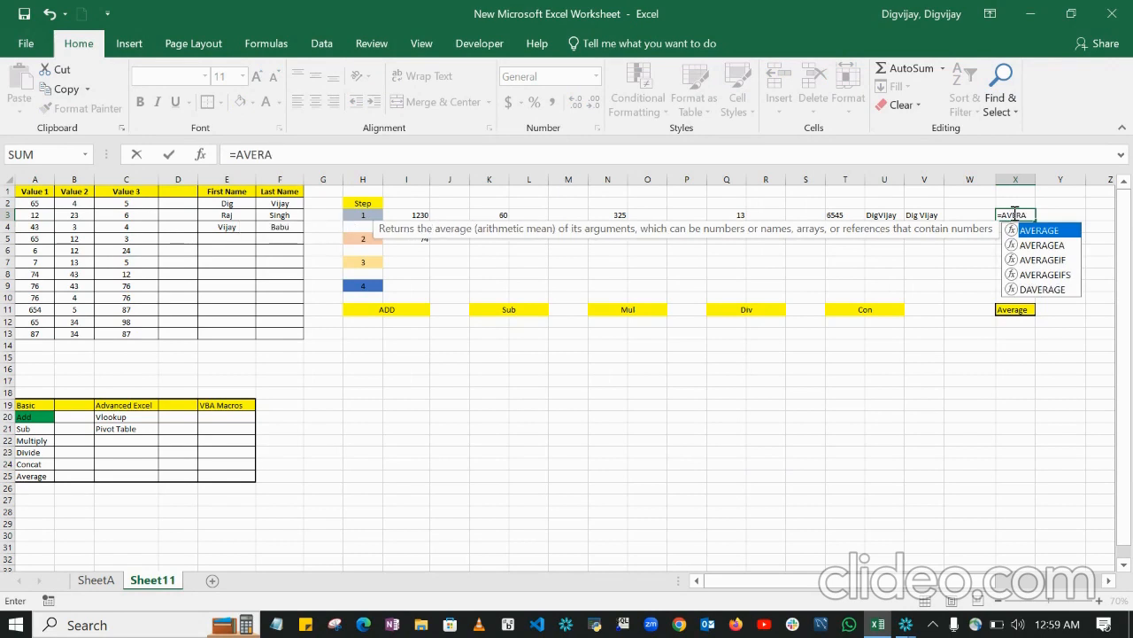
text(GE()
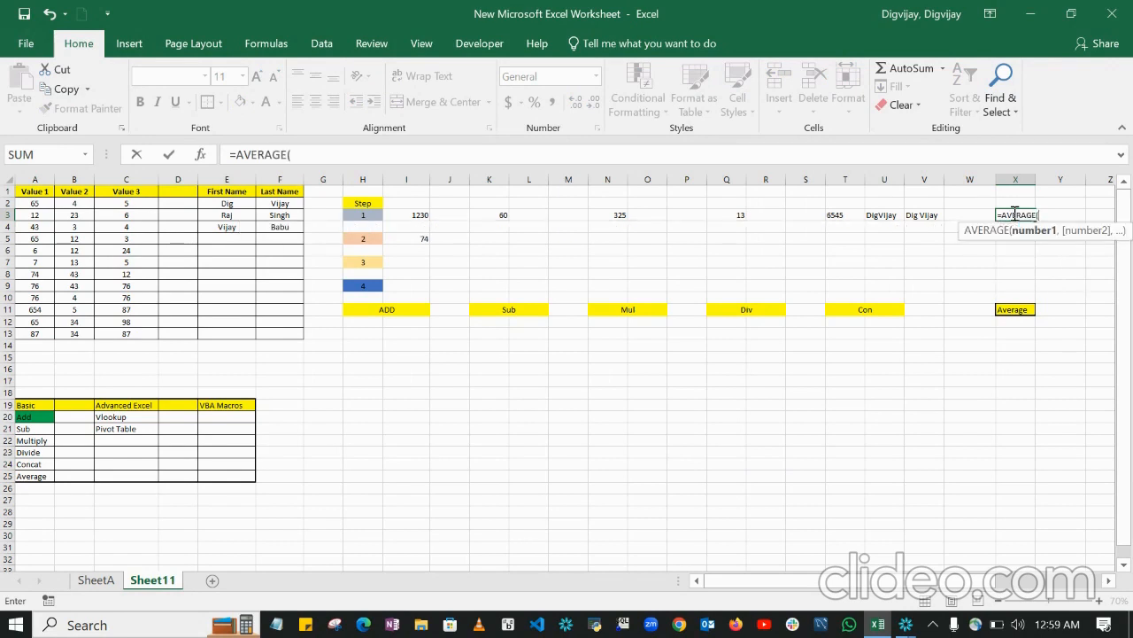
click(39, 203)
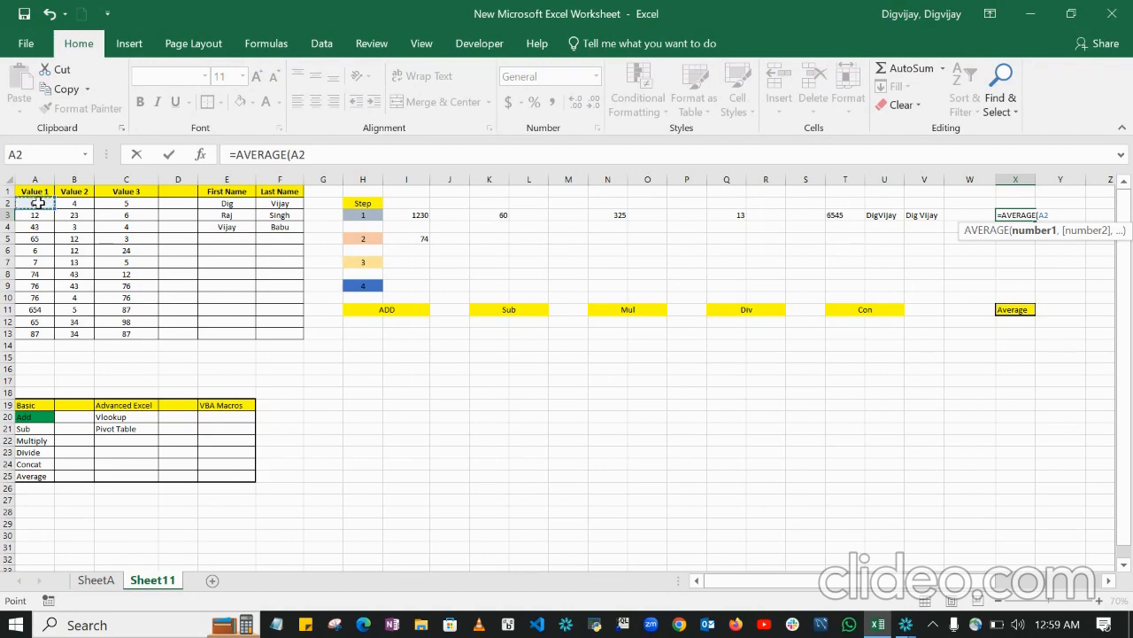
drag(38, 202, 133, 203)
text())
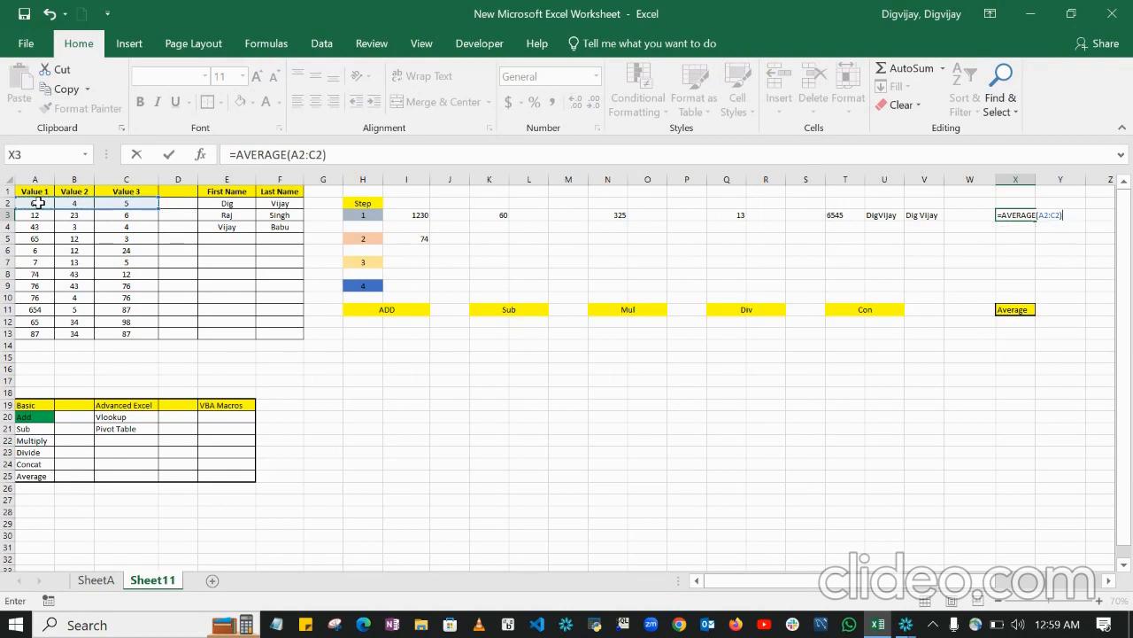
key(Return)
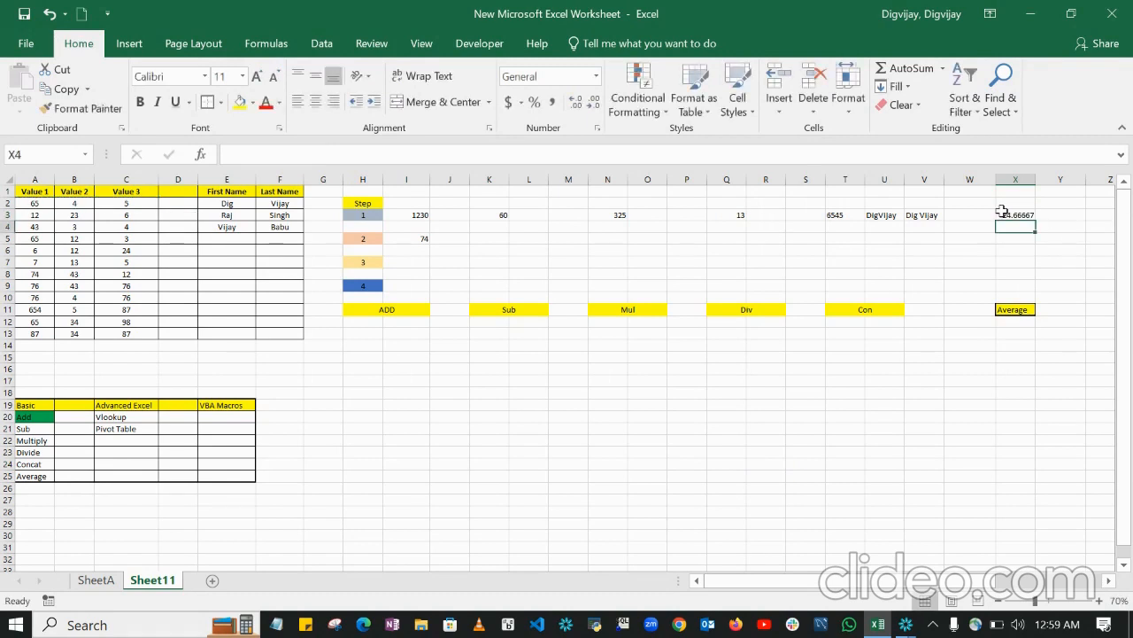
click(833, 487)
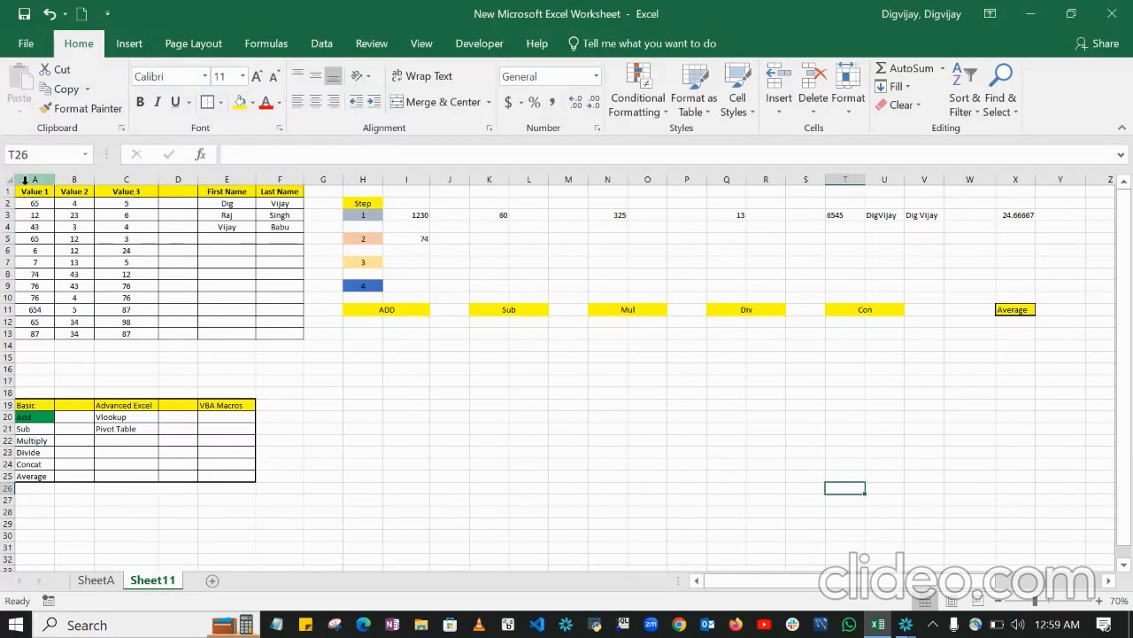
Enter =AVERAGE(A2:A13) in cell X5 to average the whole Value 1 column.
double_click(1016, 241)
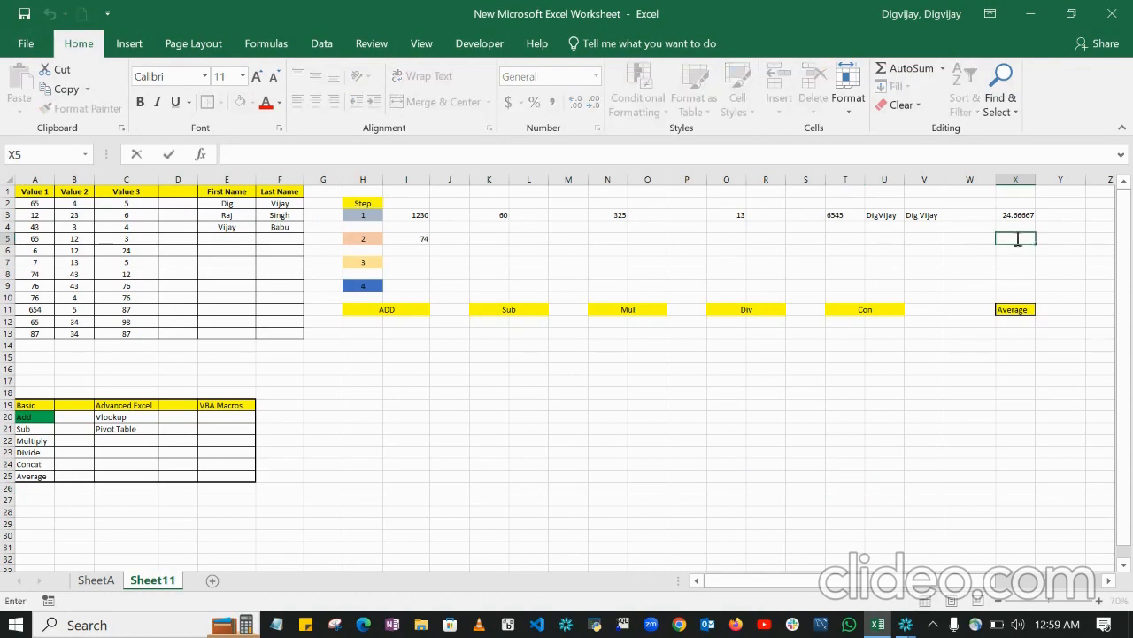
text(=)
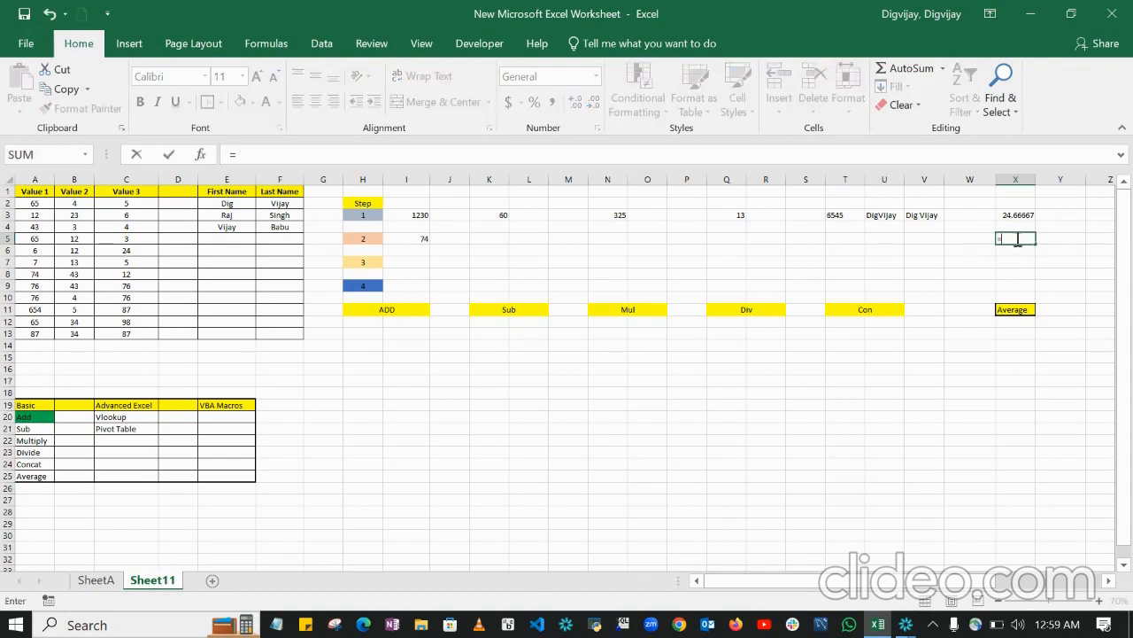
text(AV)
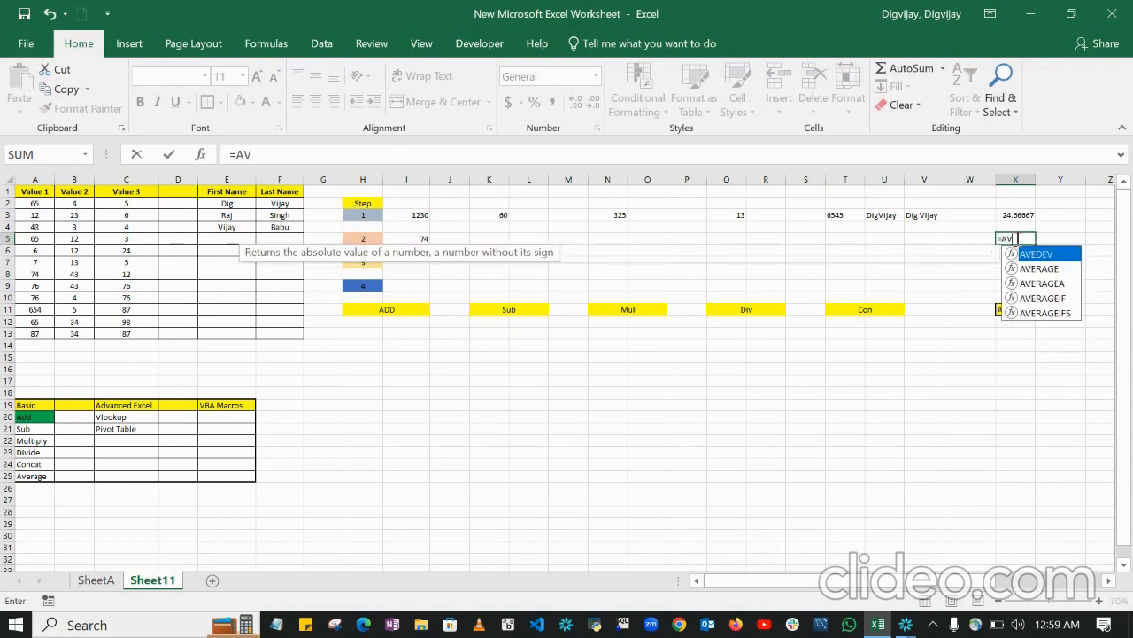
text(ERAGE)
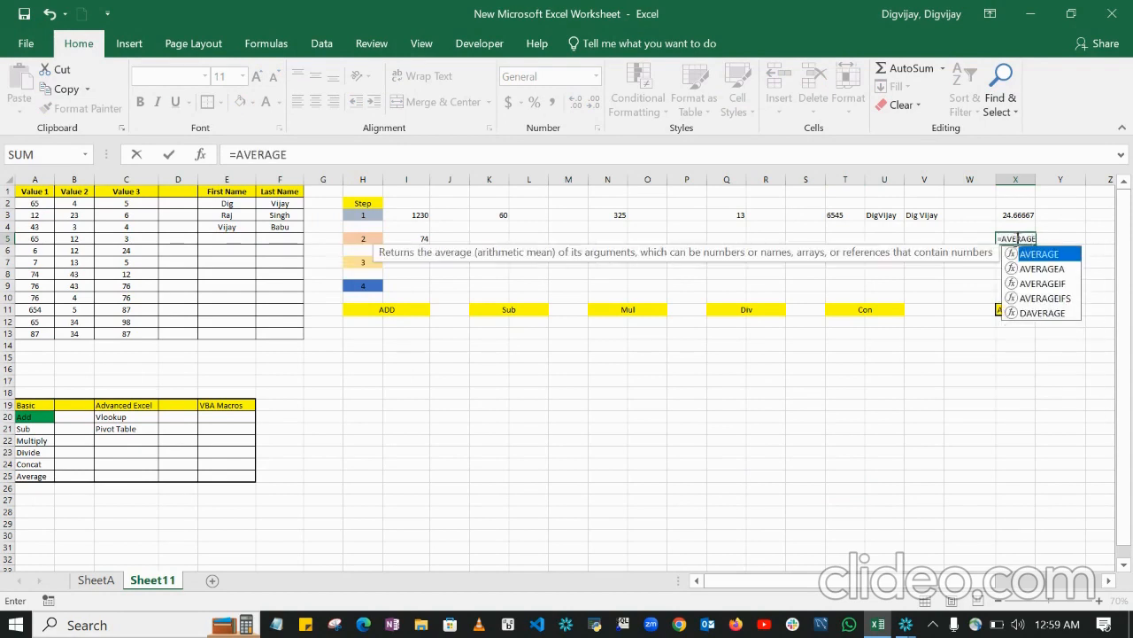
text(()
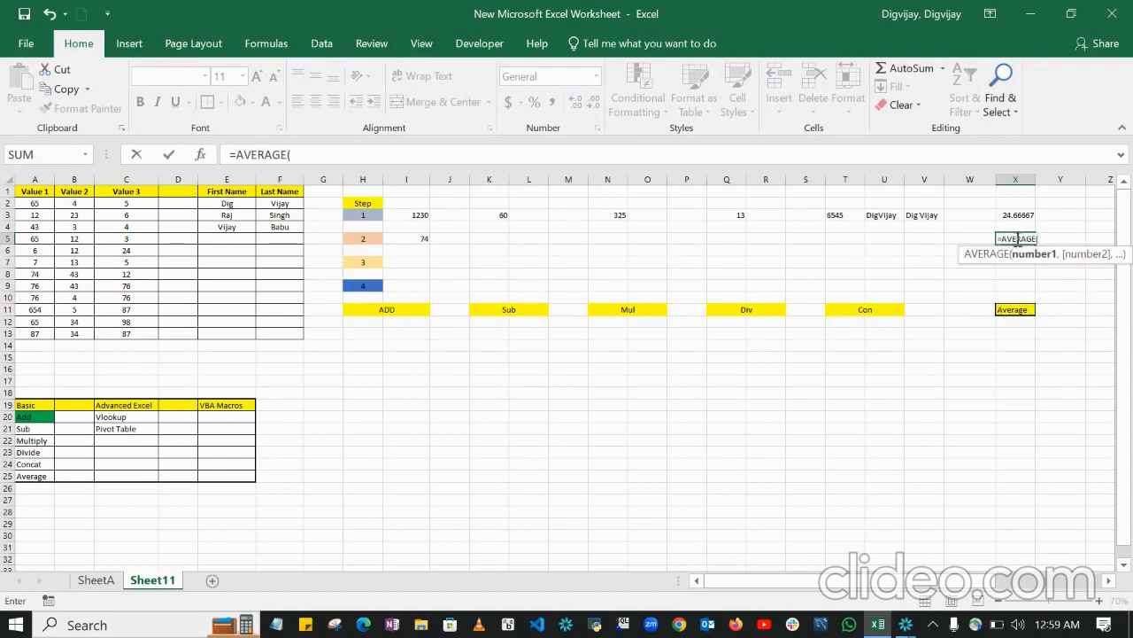
click(30, 202)
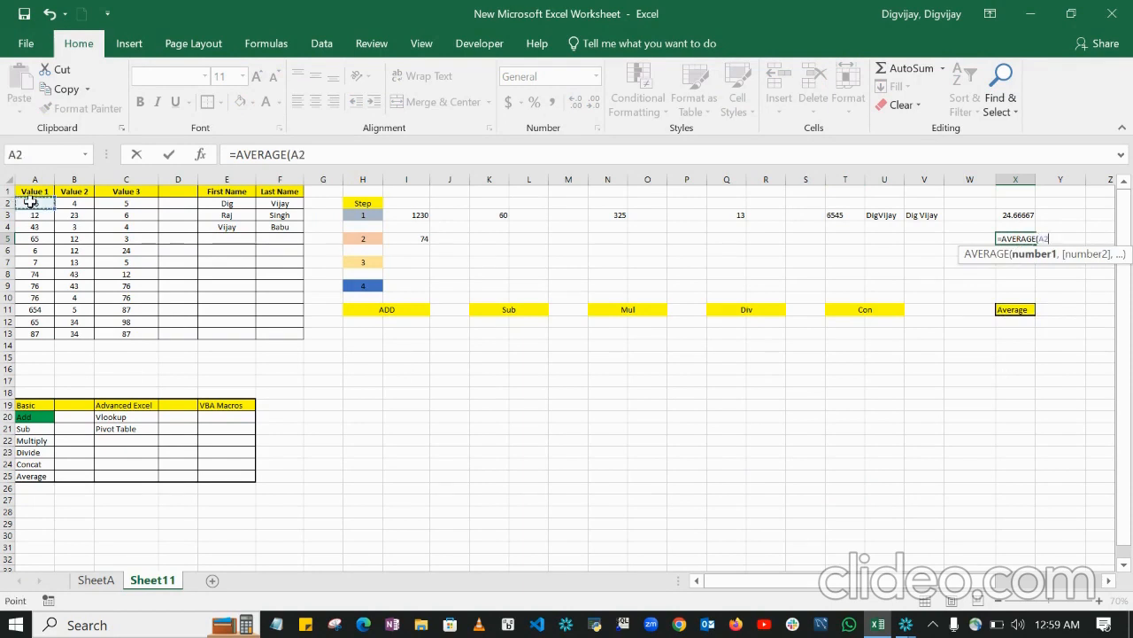
key(shift+Down)
key(shift+Down)
key(shift+Down)
key(shift+Down)
key(shift+Down)
key(shift+Down)
key(shift+Down)
key(shift+Down)
key(shift+Down)
key(shift+Down)
key(shift+Down)
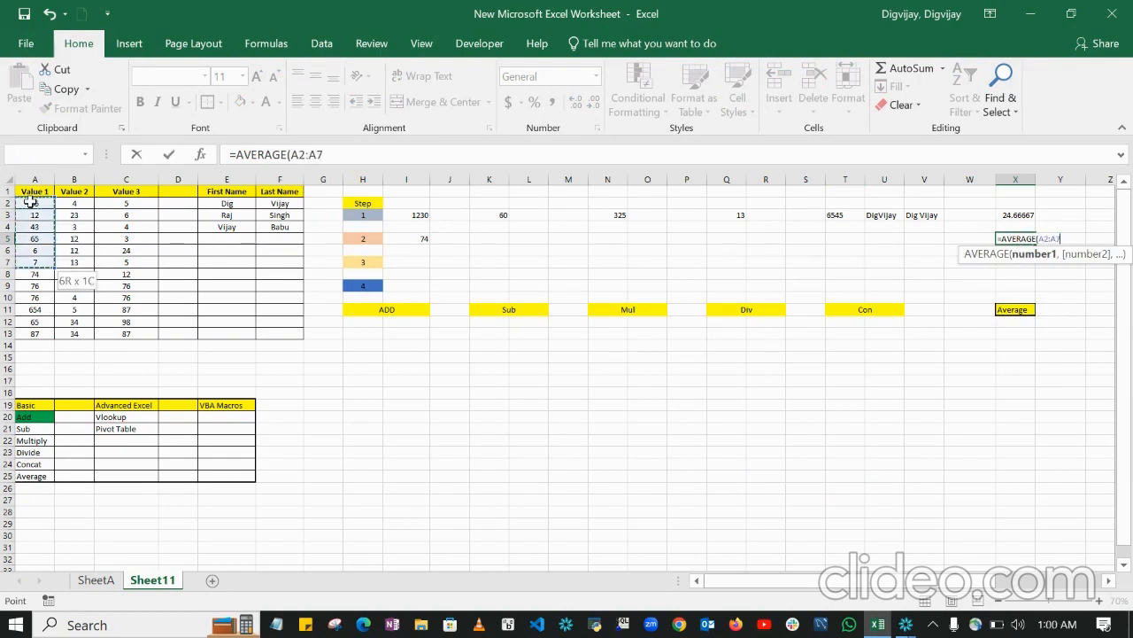
key(shift+Down)
key(shift+Up)
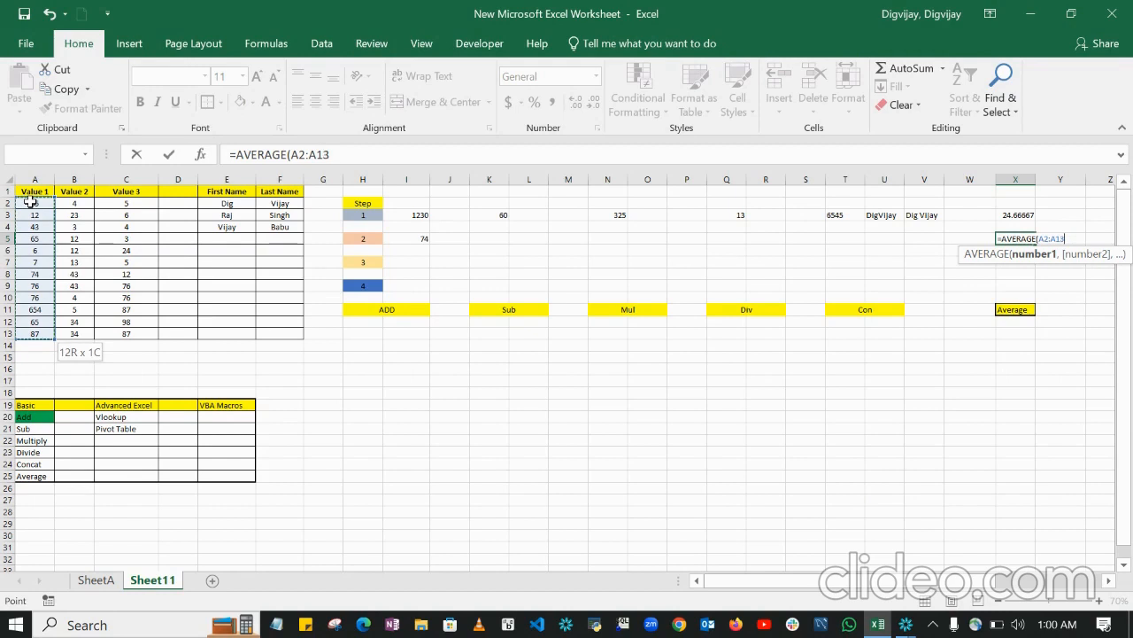
text())
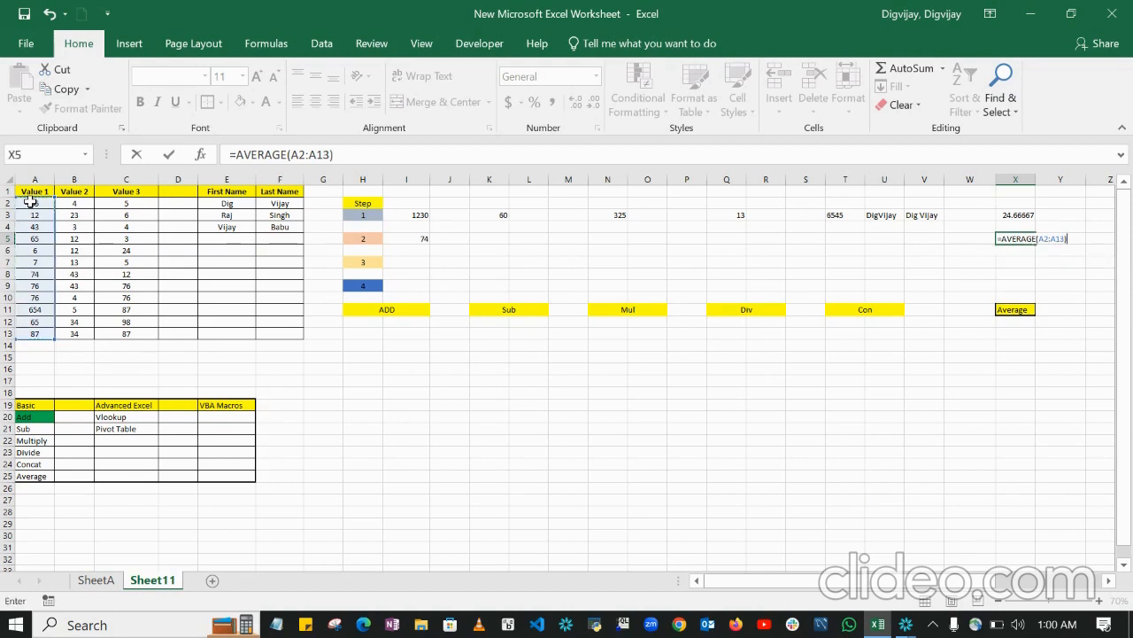
key(Return)
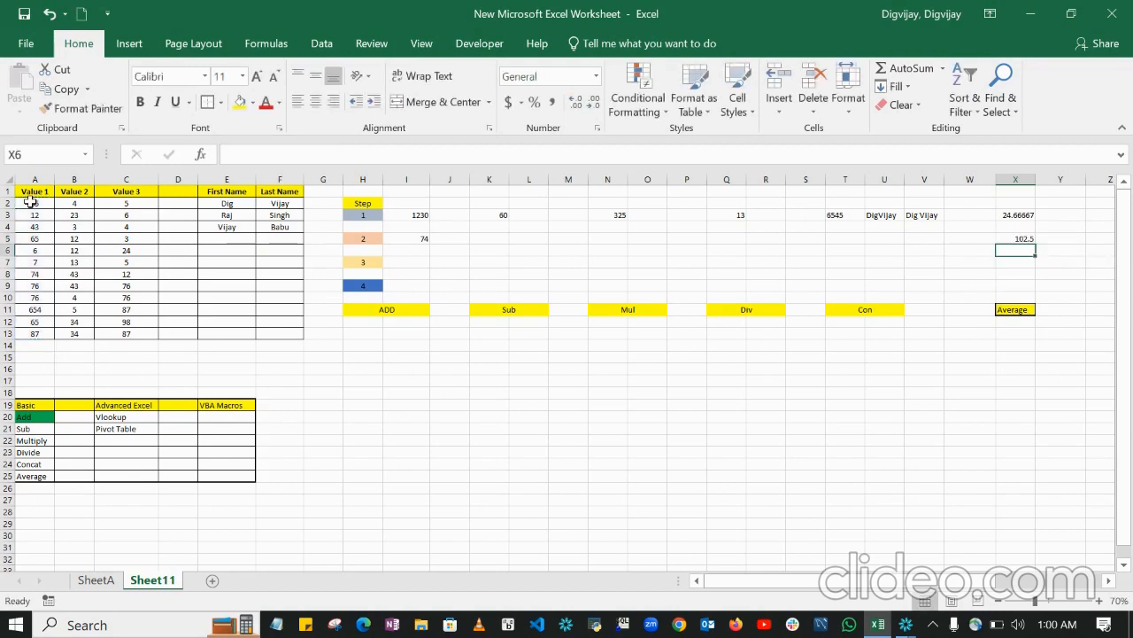
Review the formula in cell X5 and check it against the average of the selected Value 1 cells A2:A13.
click(1020, 239)
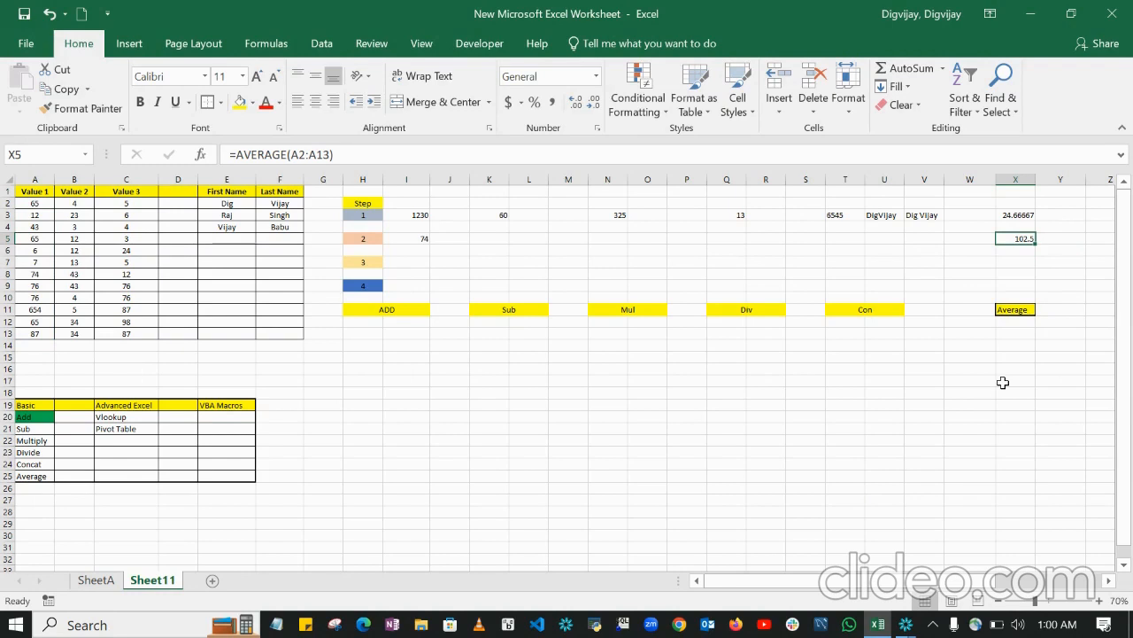
click(33, 203)
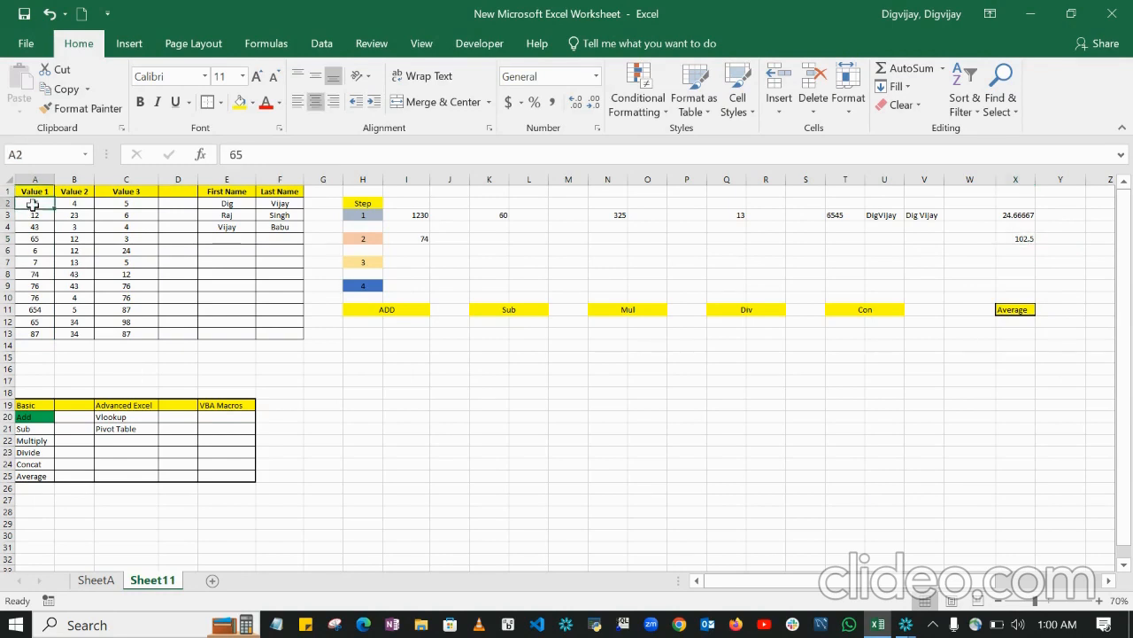
key(shift+Down)
key(shift+Down)
key(shift+Down)
key(shift+Down)
key(shift+Down)
key(shift+Down)
key(shift+Down)
key(shift+Down)
key(shift+Down)
key(shift+Down)
key(shift+Down)
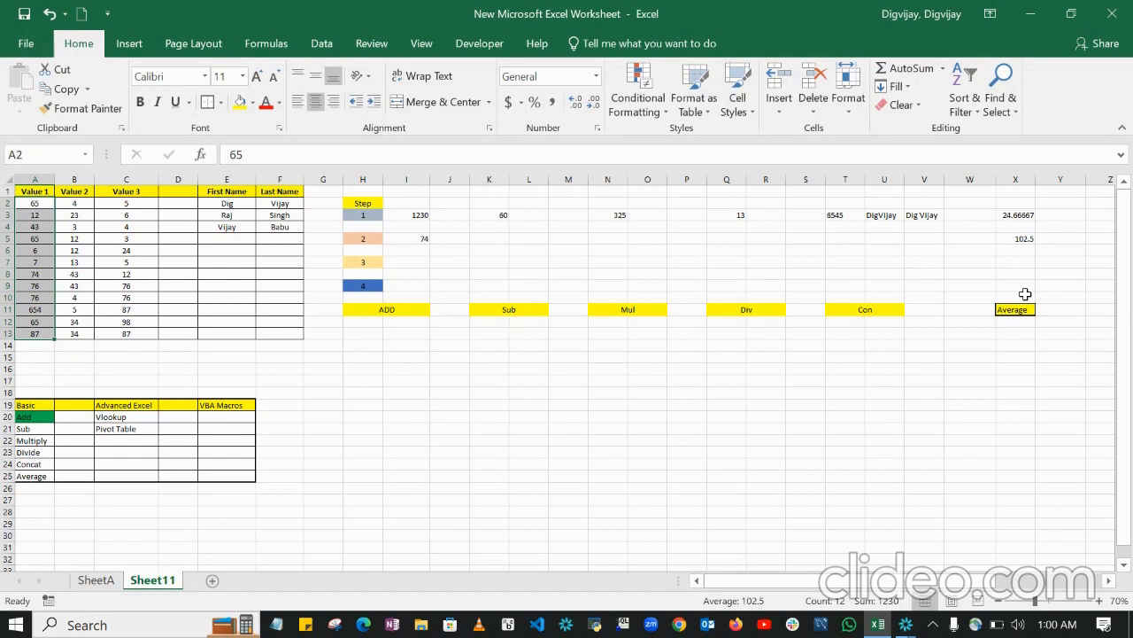
click(660, 475)
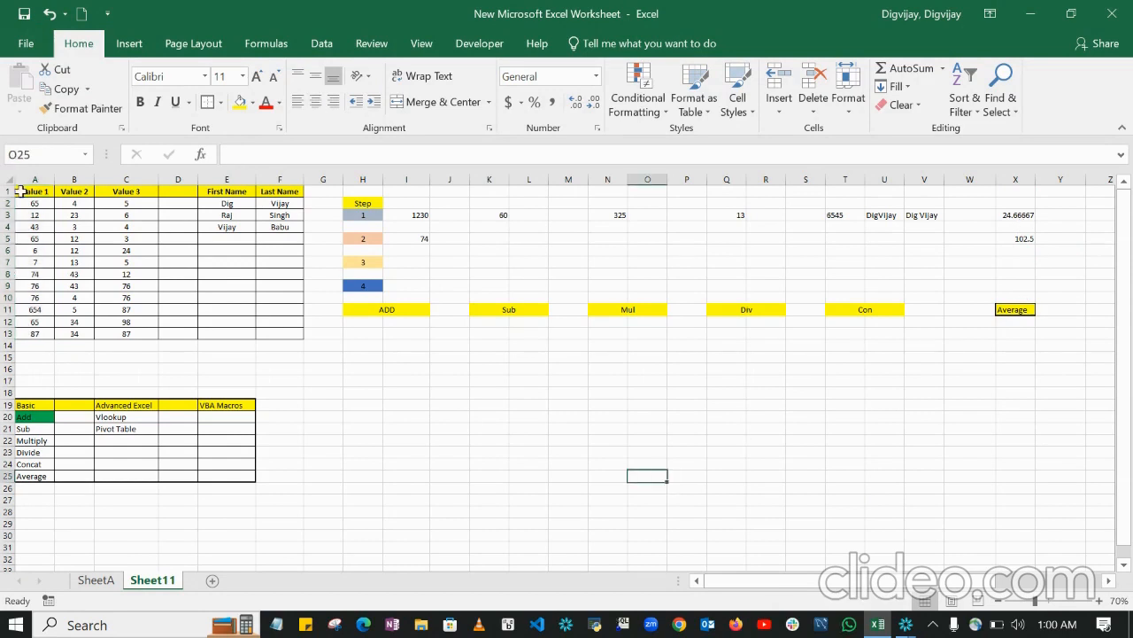
Select the row 2 values A2:C2 to check their average against the result in cell X3.
click(37, 205)
drag(37, 205, 125, 204)
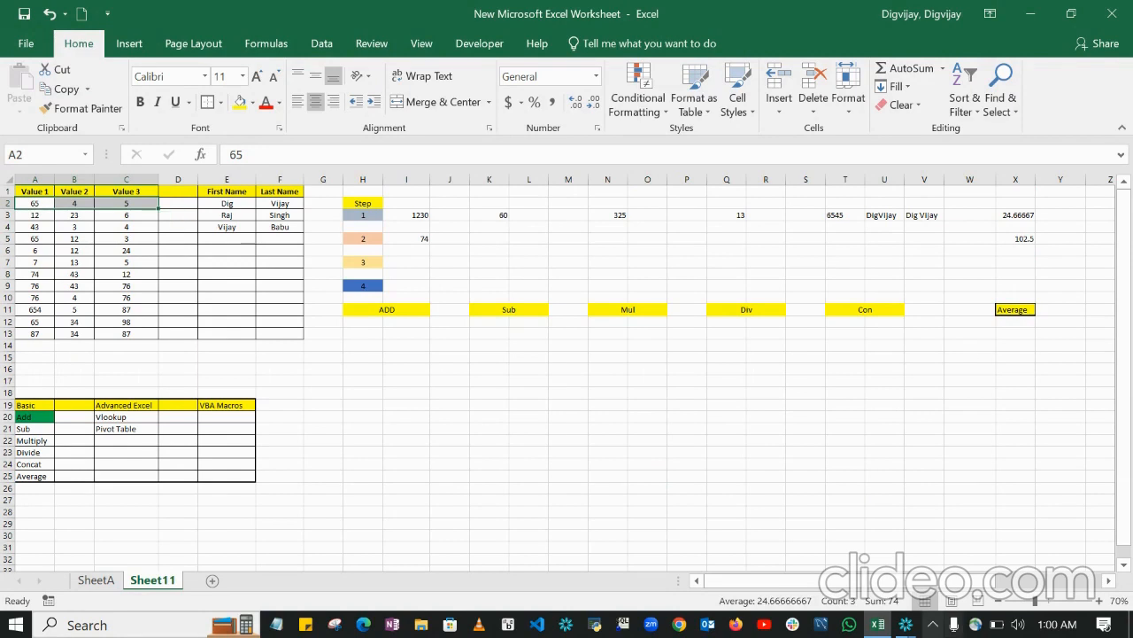
click(950, 430)
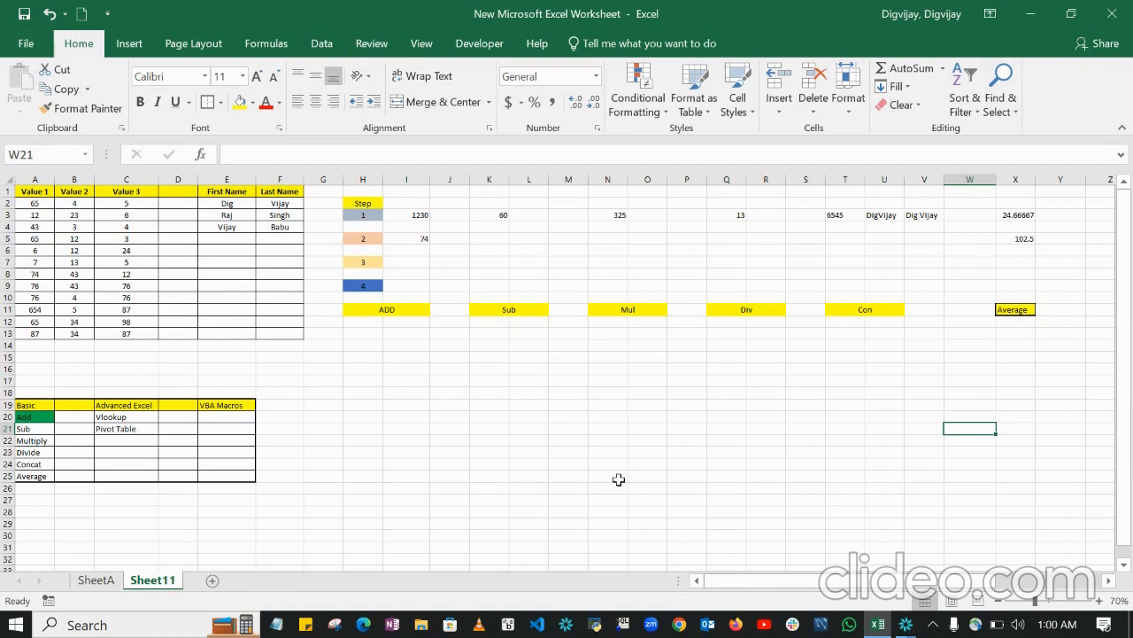
click(455, 464)
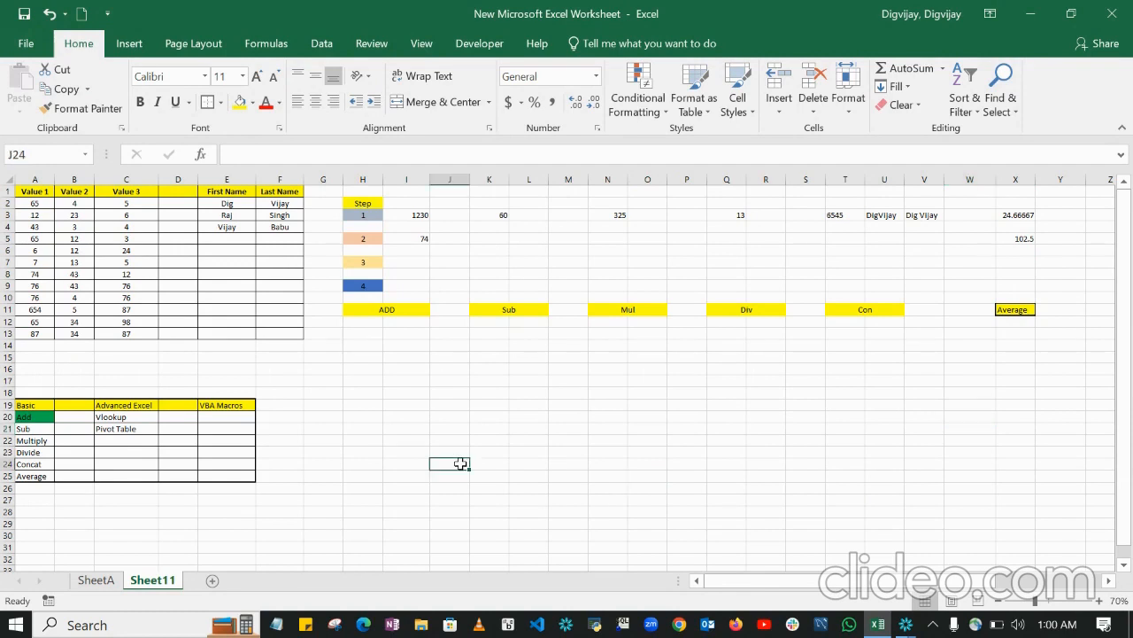